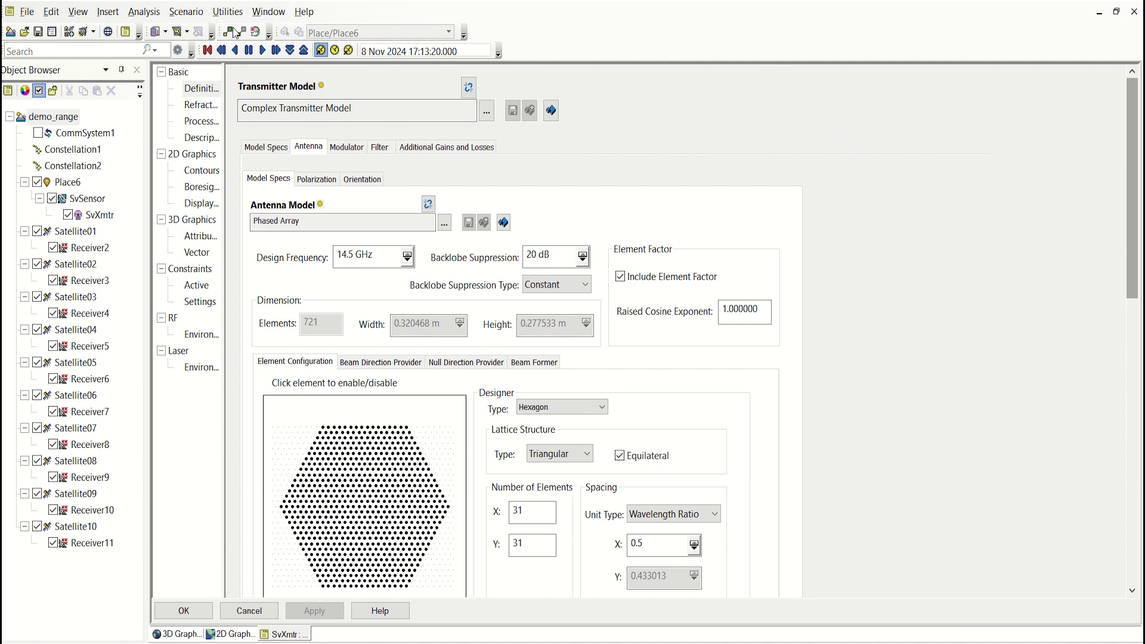
# Step: Review the phased array's beam direction provider settings, and play the scenario in the 3D view, pausing at 17:19:20
pyautogui.click(371, 364)
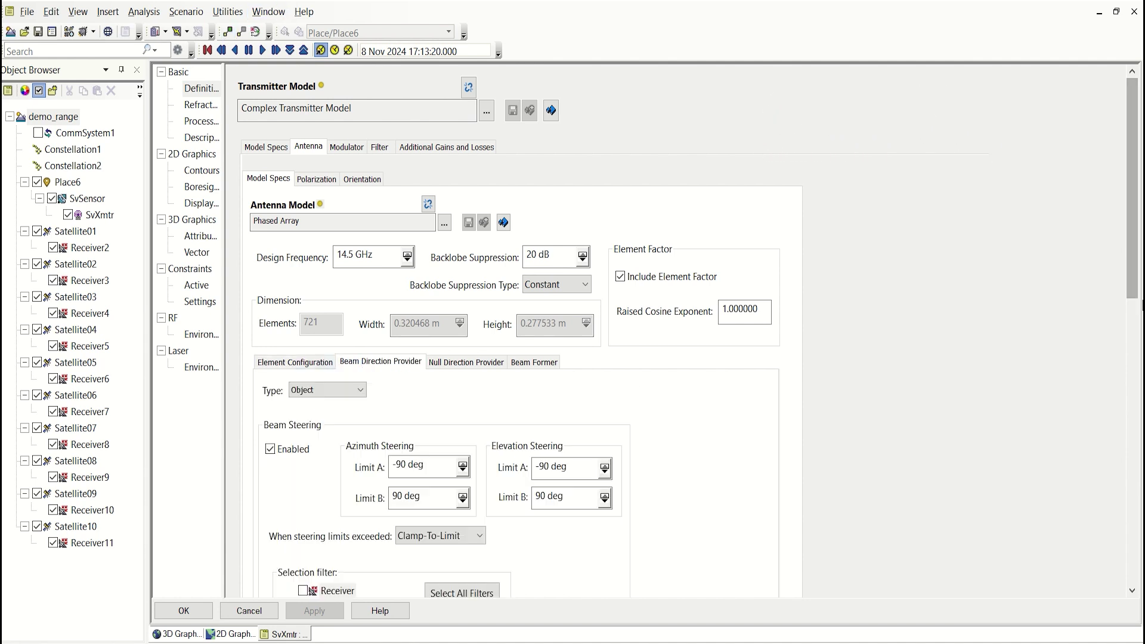
pyautogui.moveTo(1135, 272); pyautogui.dragTo(1135, 357)
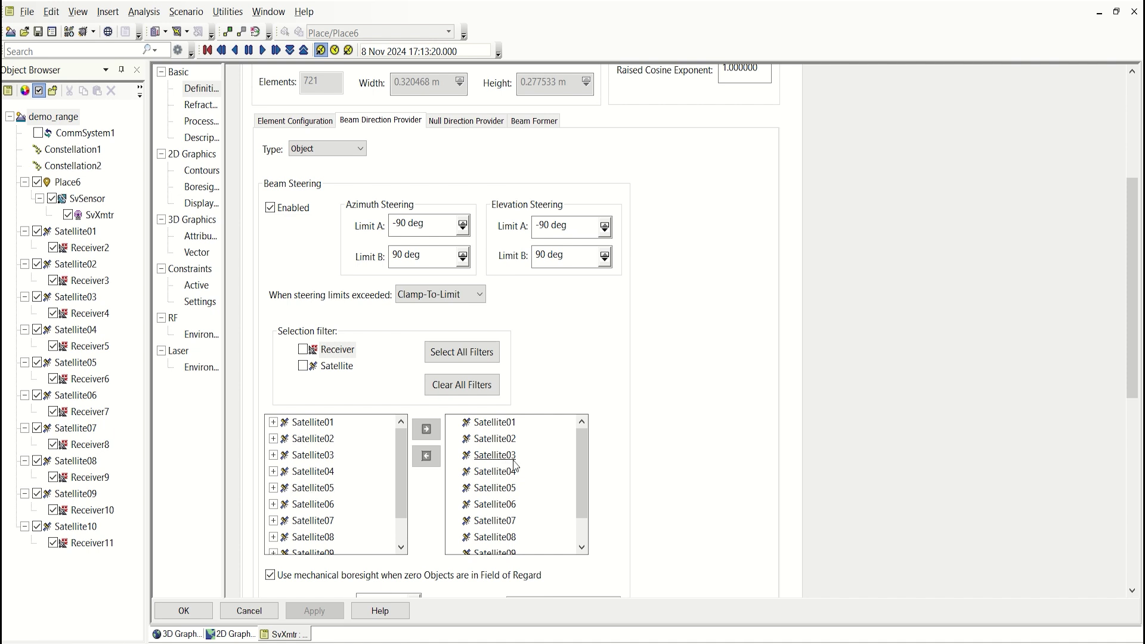
pyautogui.click(177, 634)
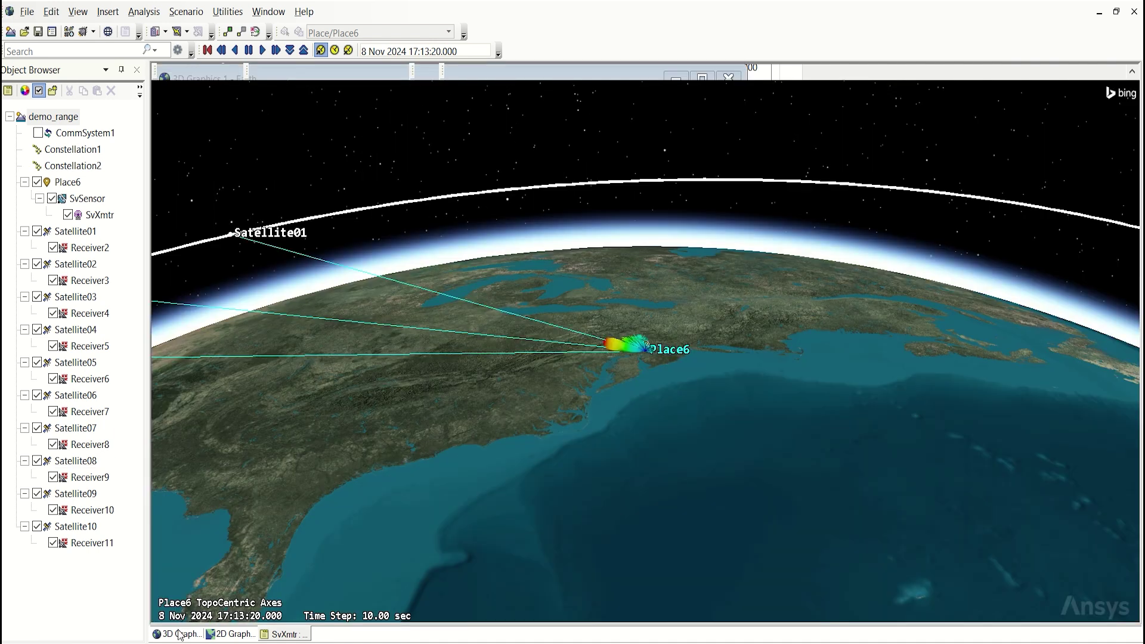
pyautogui.click(261, 53)
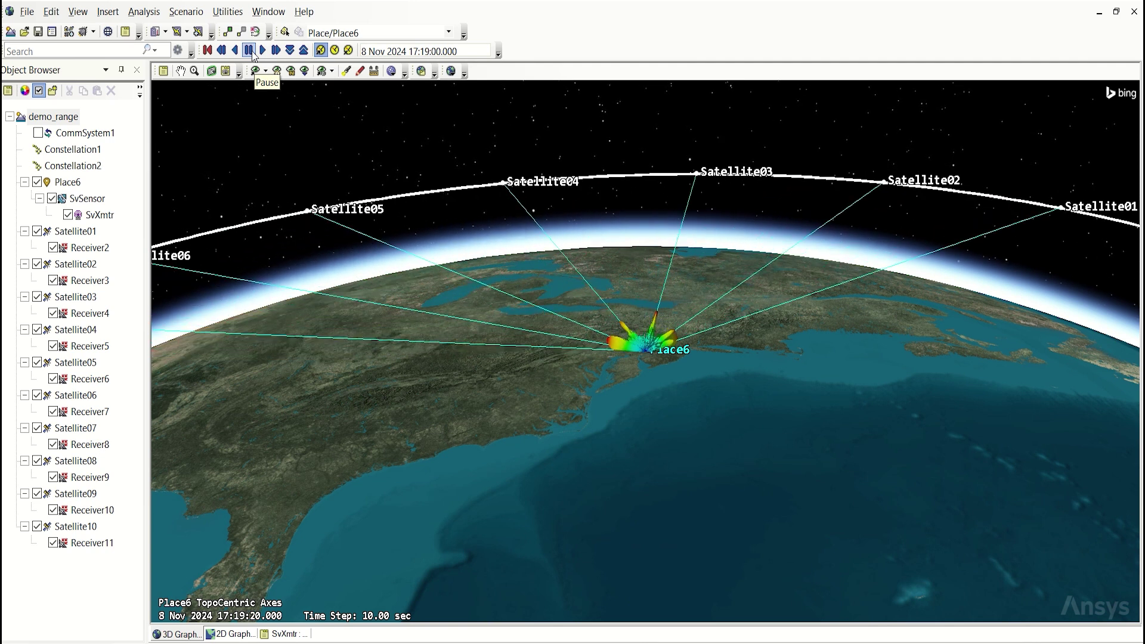
pyautogui.click(249, 52)
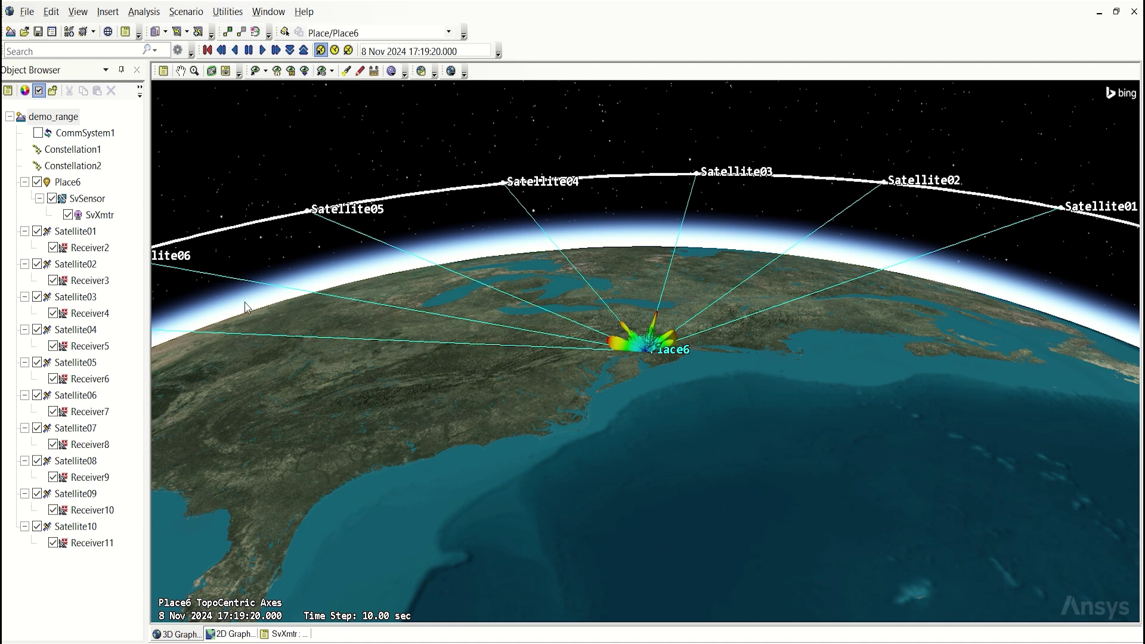
# Step: Set SvXmtr's beam direction Max Selection Count to 2 with the Range selection method, and apply it
pyautogui.doubleClick(107, 215)
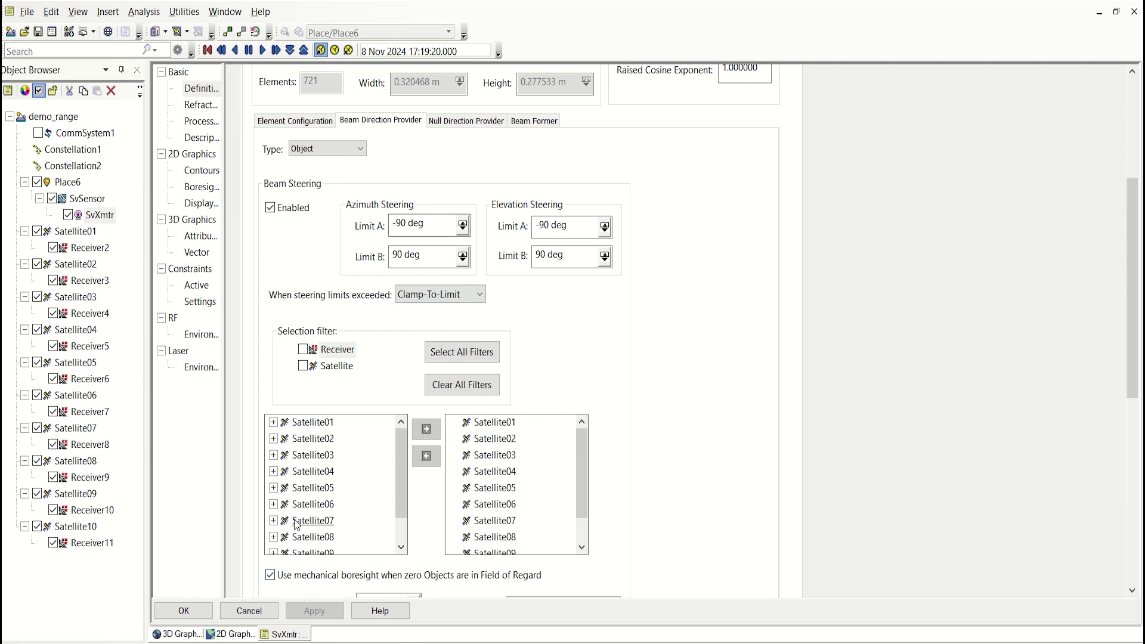
pyautogui.moveTo(400, 477); pyautogui.dragTo(399, 499)
pyautogui.moveTo(1131, 370); pyautogui.dragTo(1115, 406)
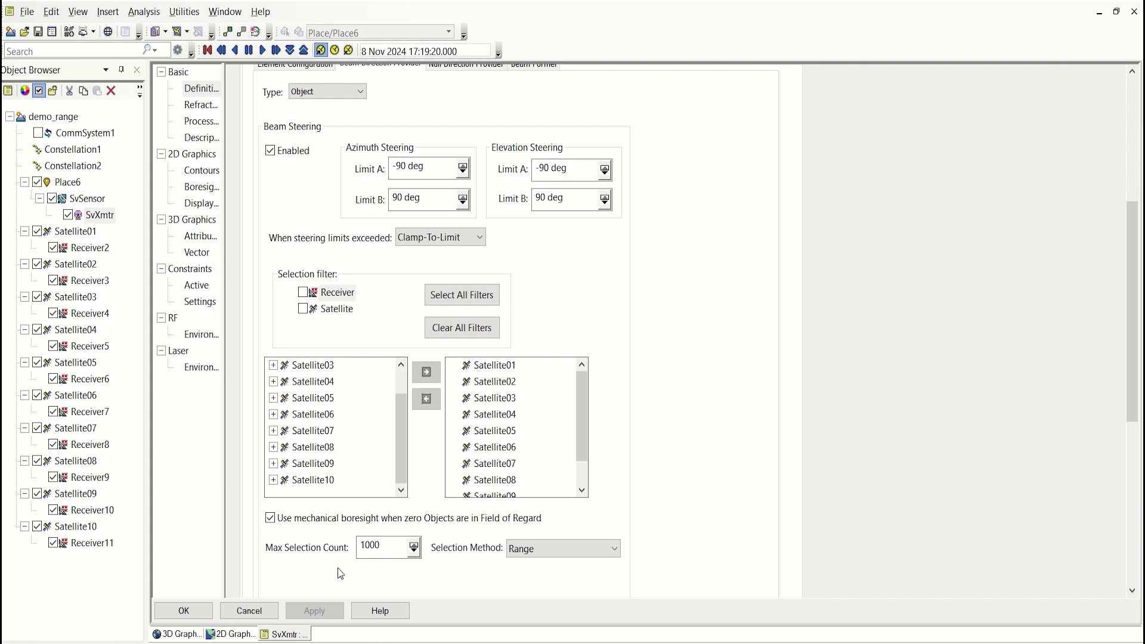
pyautogui.moveTo(388, 546); pyautogui.dragTo(274, 548)
pyautogui.write('2')
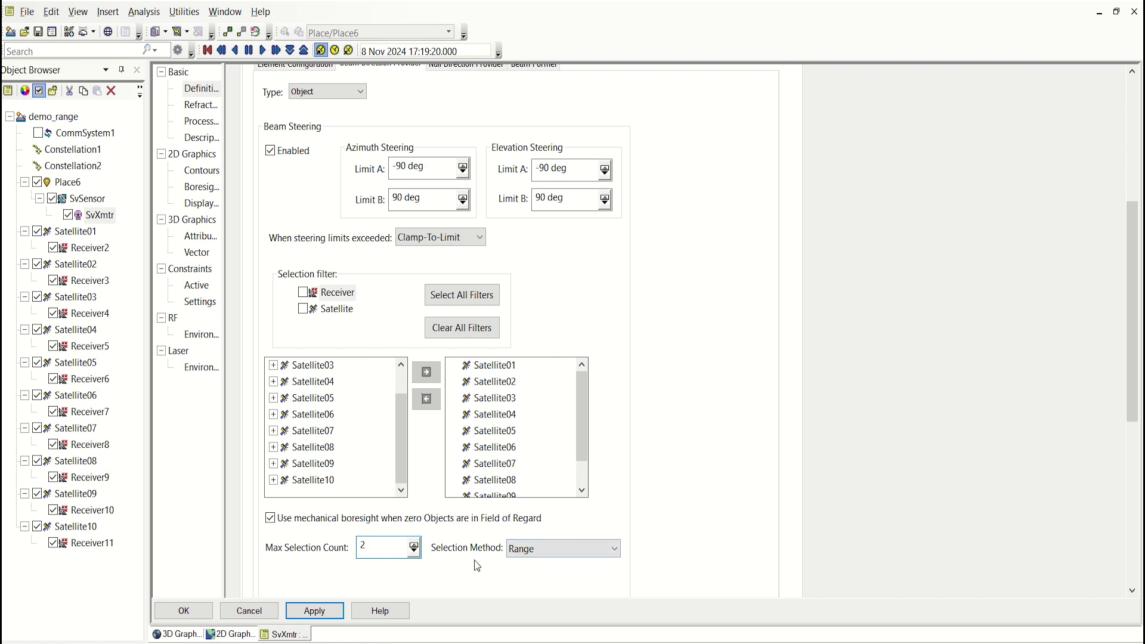
pyautogui.click(616, 549)
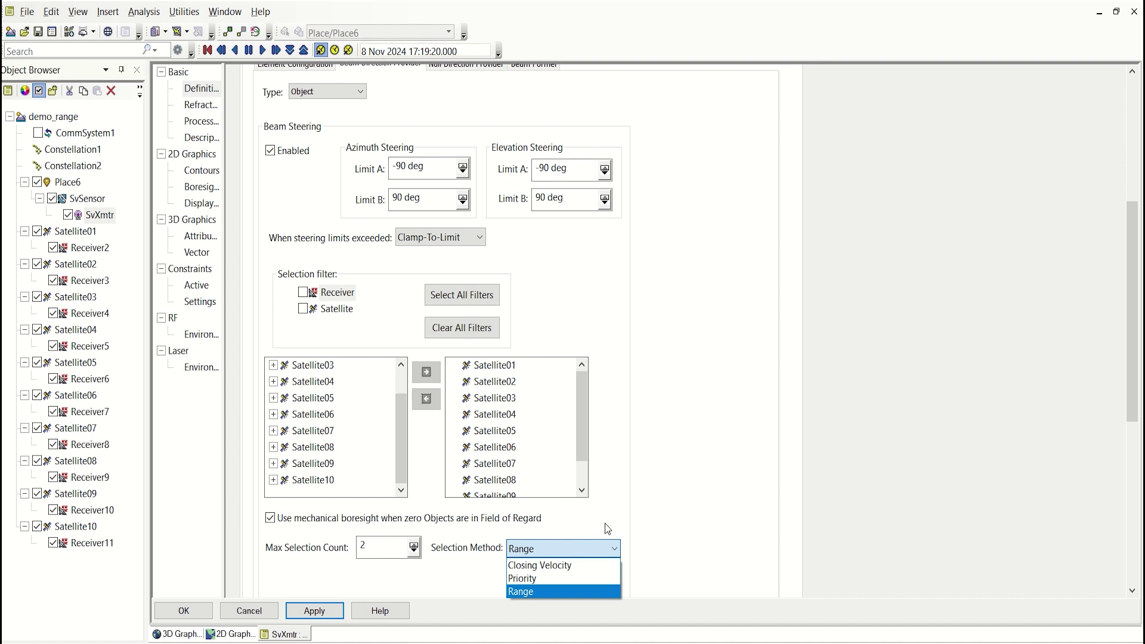
pyautogui.click(603, 520)
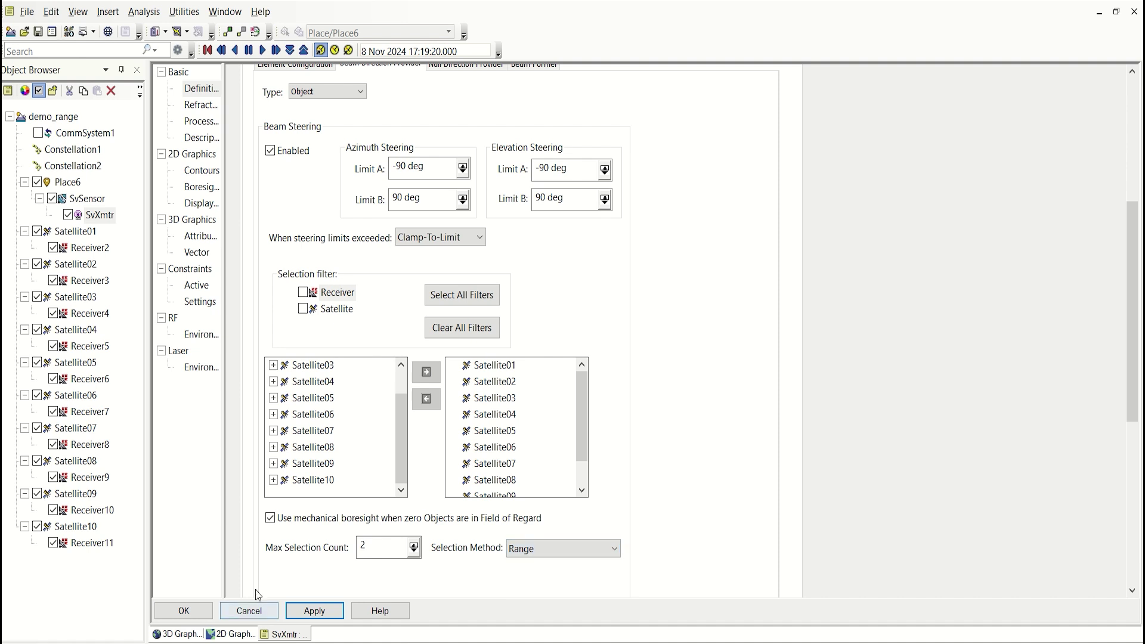
pyautogui.click(314, 611)
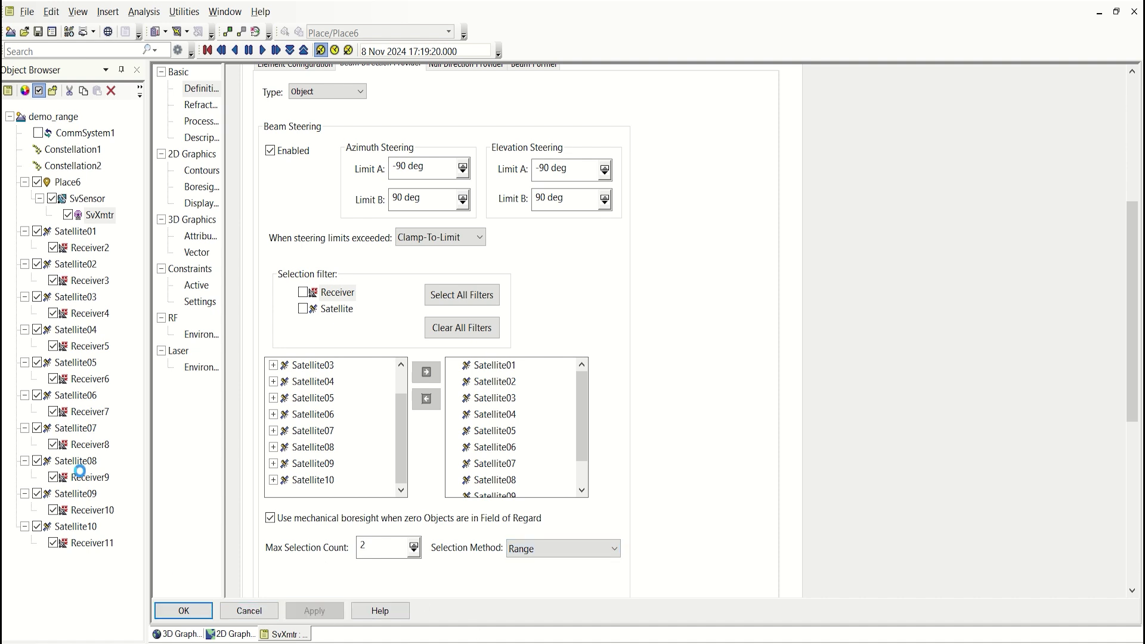
# Step: Apply a Max Selection Count of 100 to SvXmtr, and check its beams in the 3D view
pyautogui.moveTo(409, 557); pyautogui.dragTo(300, 548)
pyautogui.write('100')
pyautogui.click(320, 612)
pyautogui.click(177, 634)
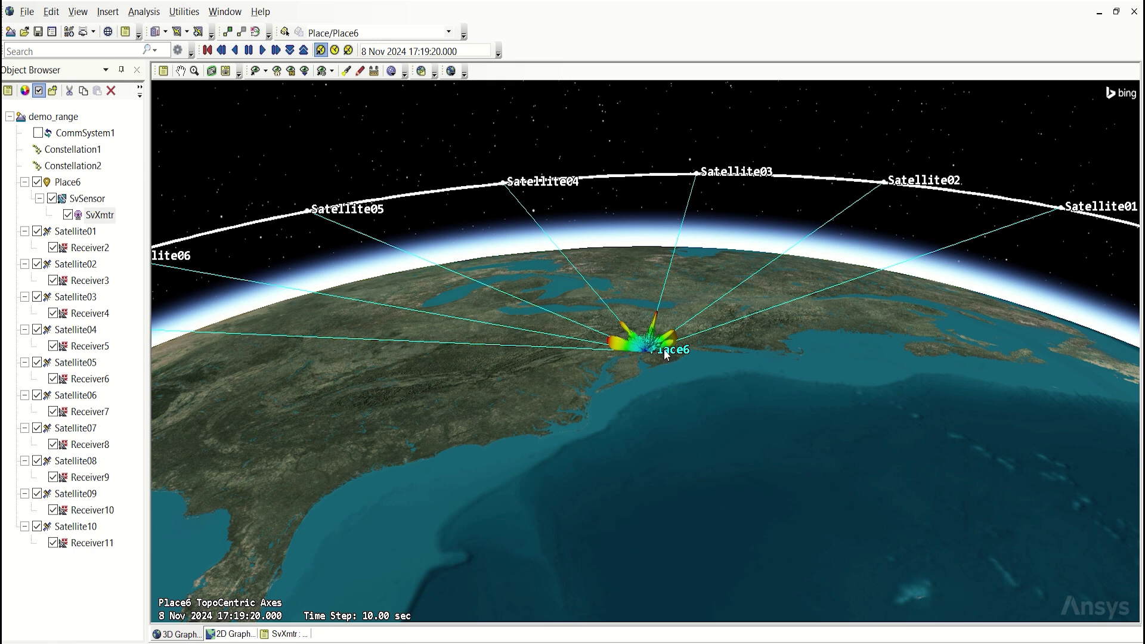
pyautogui.click(279, 635)
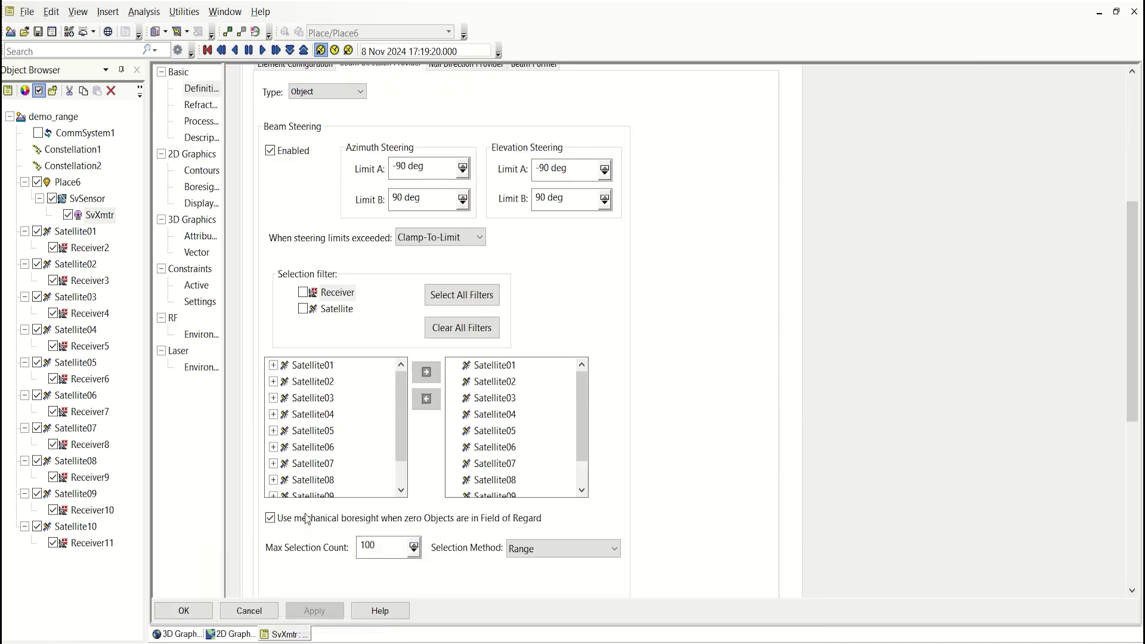
# Step: Set SvXmtr's Max Selection Count back to 2, apply it, and show the 3D view
pyautogui.write('2')
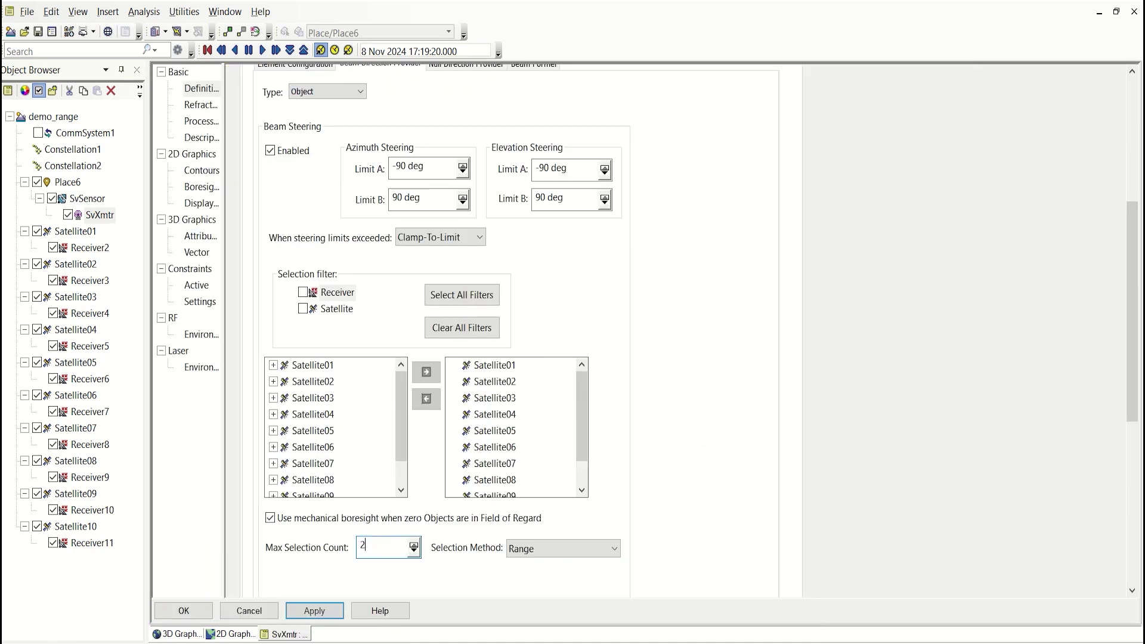
pyautogui.click(289, 610)
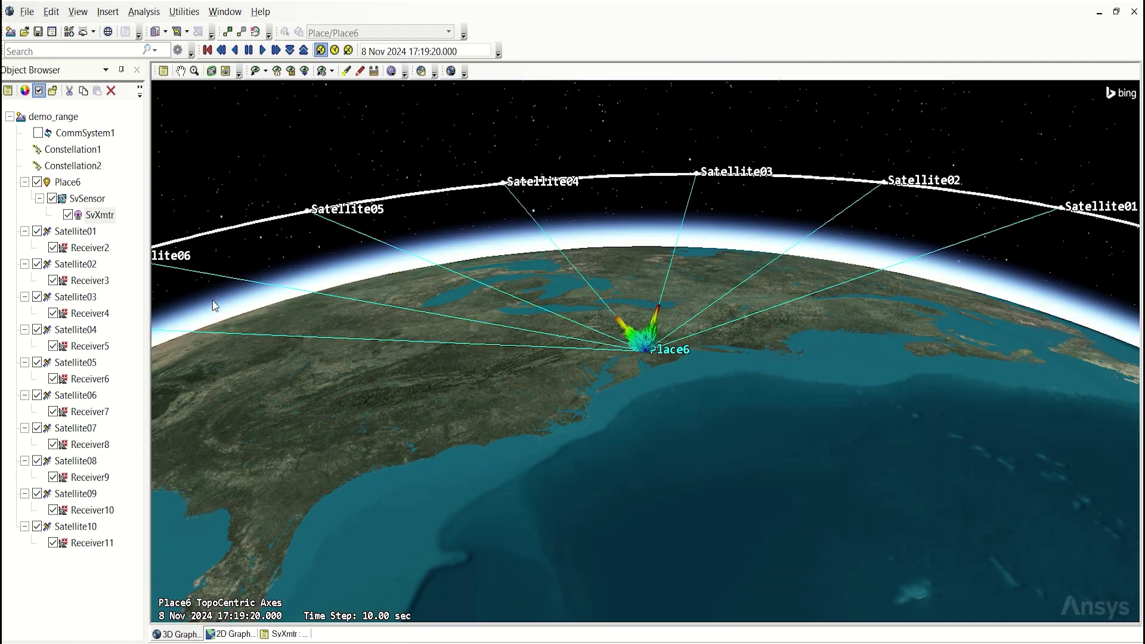
pyautogui.click(179, 634)
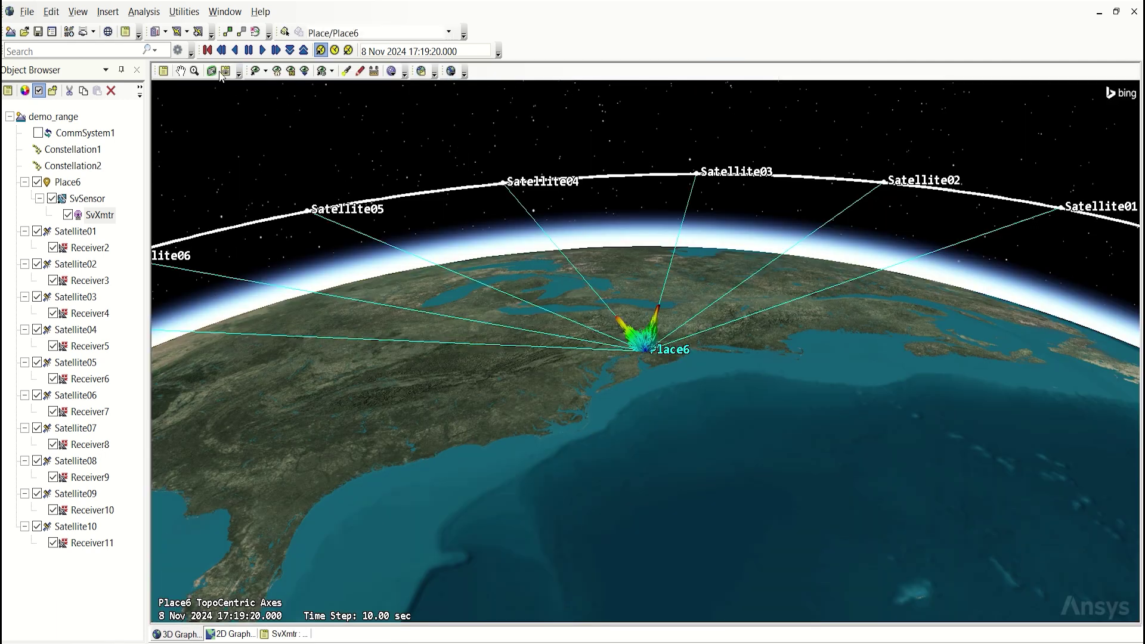
# Step: Set the current animation time to 8 Nov 2024 17:10:20.000
pyautogui.click(428, 51)
pyautogui.click(445, 53)
pyautogui.press('Delete')
pyautogui.write('0')
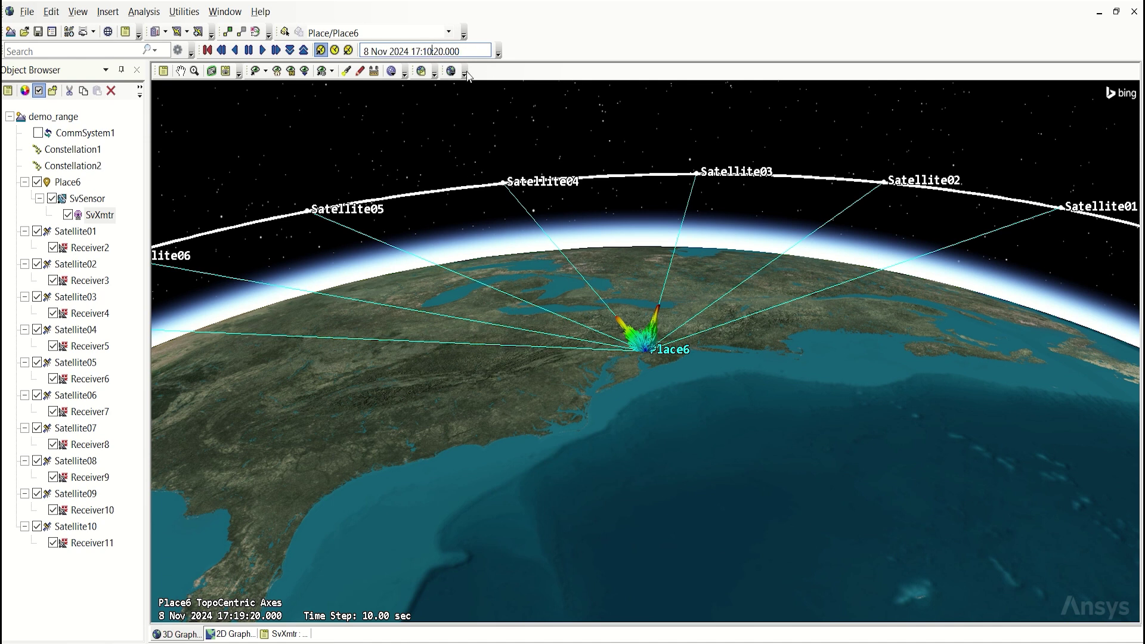
pyautogui.press('Return')
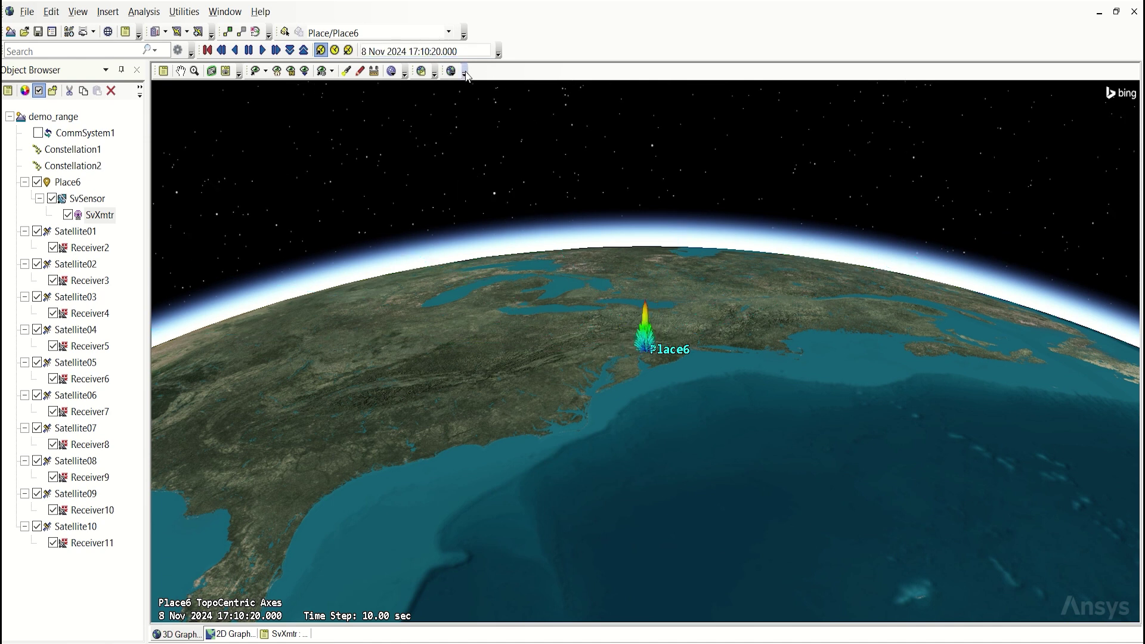
# Step: Play the scenario until 17:20:40 to watch the two beams switch satellites, and recheck SvXmtr's beam steering settings without changing them
pyautogui.click(262, 51)
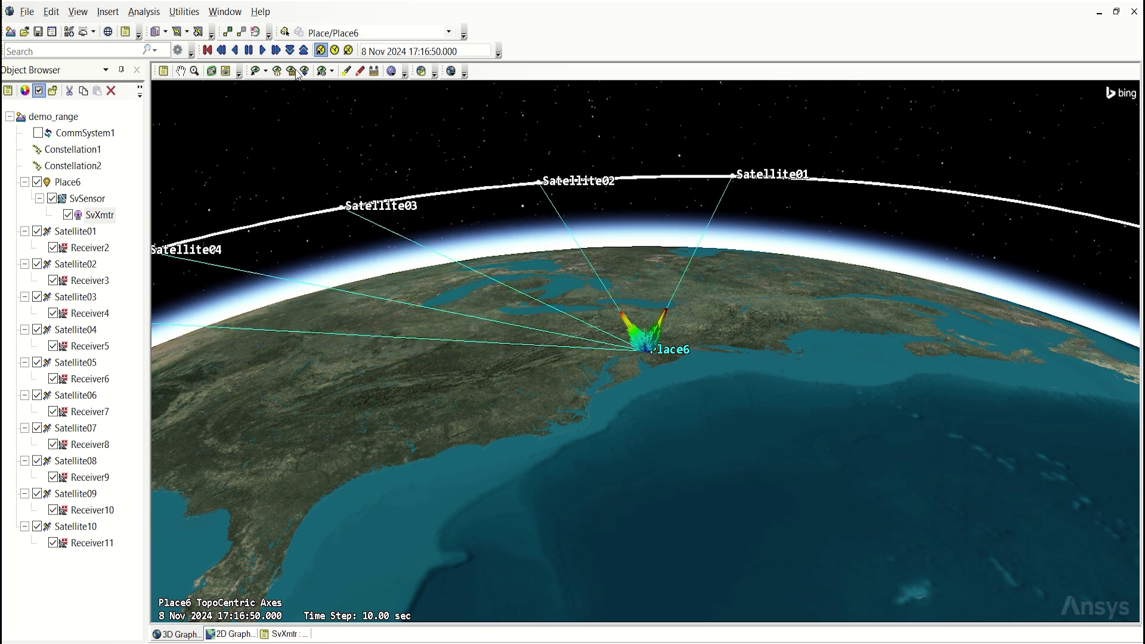
pyautogui.click(250, 53)
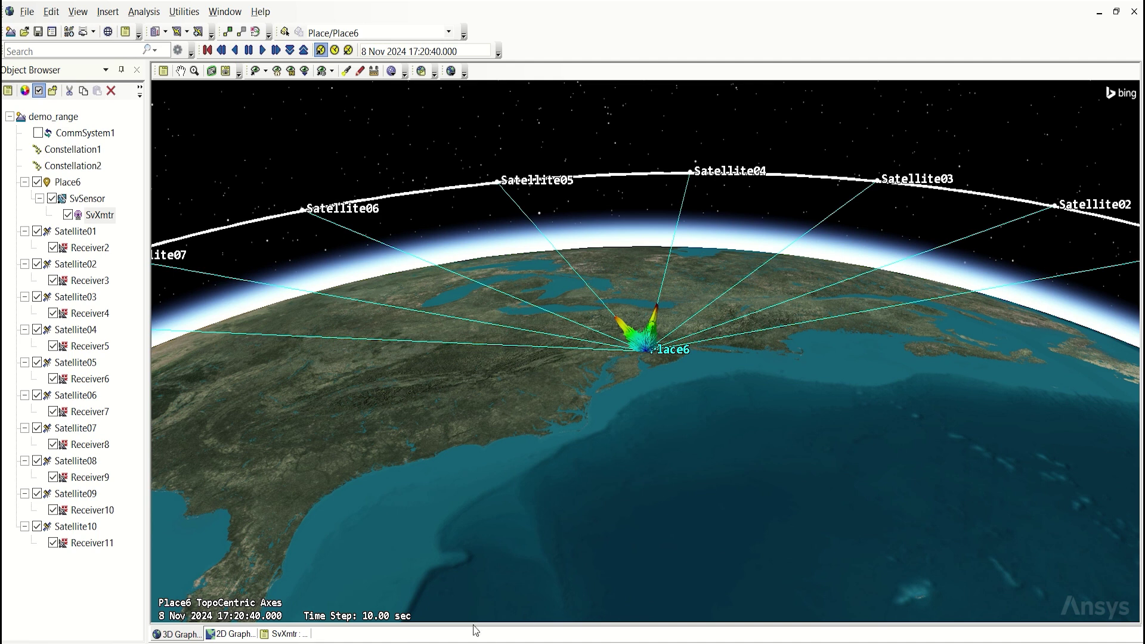
pyautogui.doubleClick(101, 215)
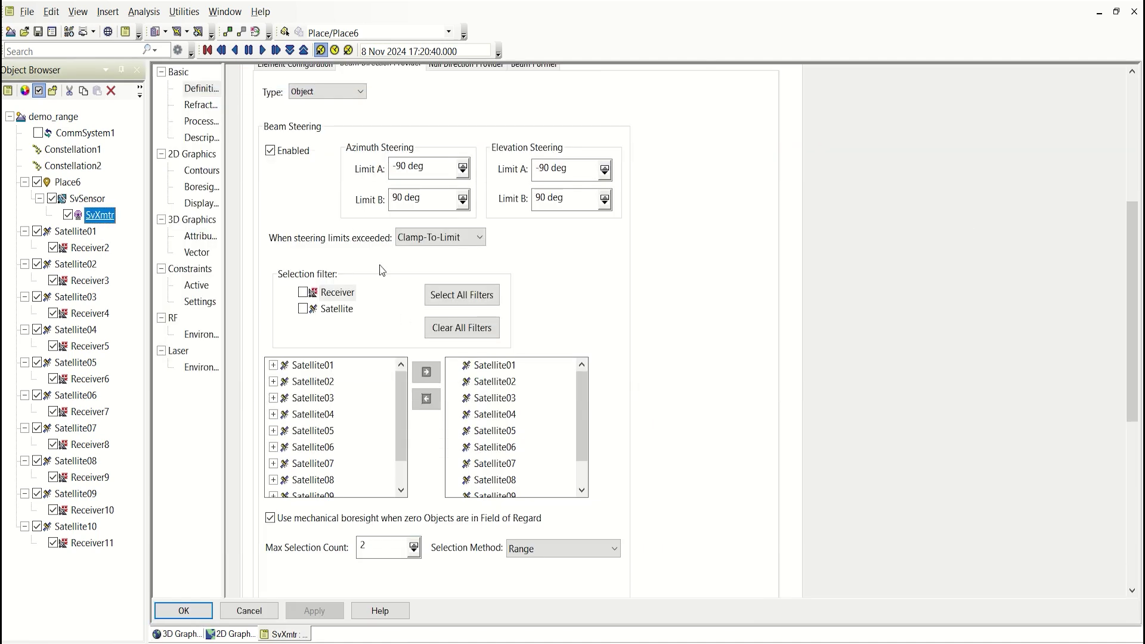
pyautogui.click(250, 611)
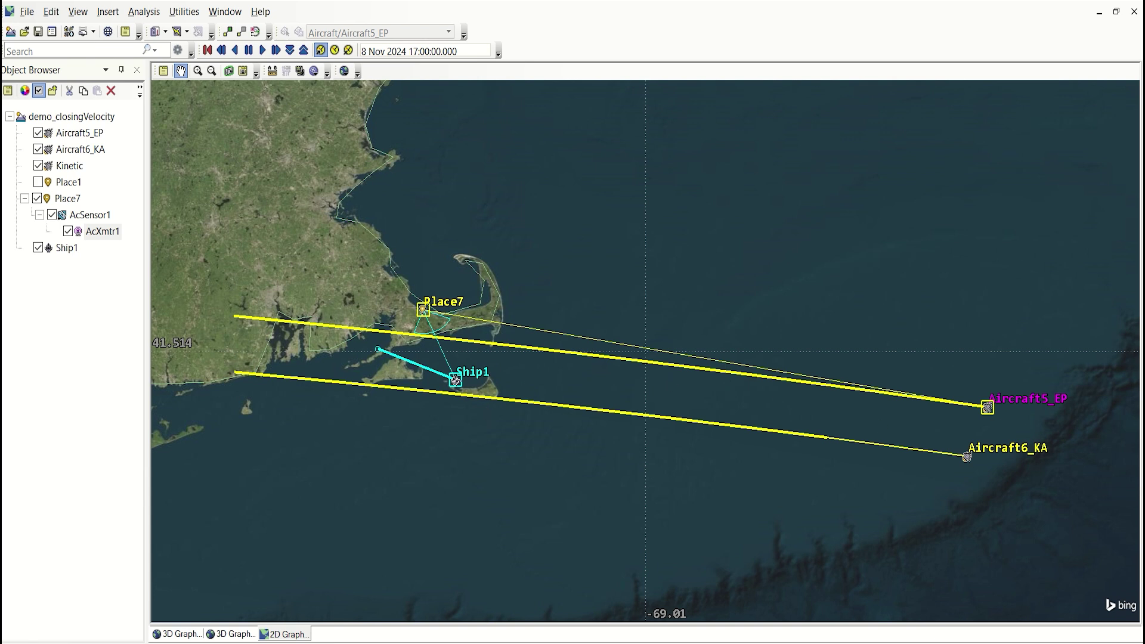
# Step: Open AcXmtr1's antenna properties and examine the beam direction provider's steering limits, selected objects, Max Selection Count and Selection Method
pyautogui.doubleClick(101, 231)
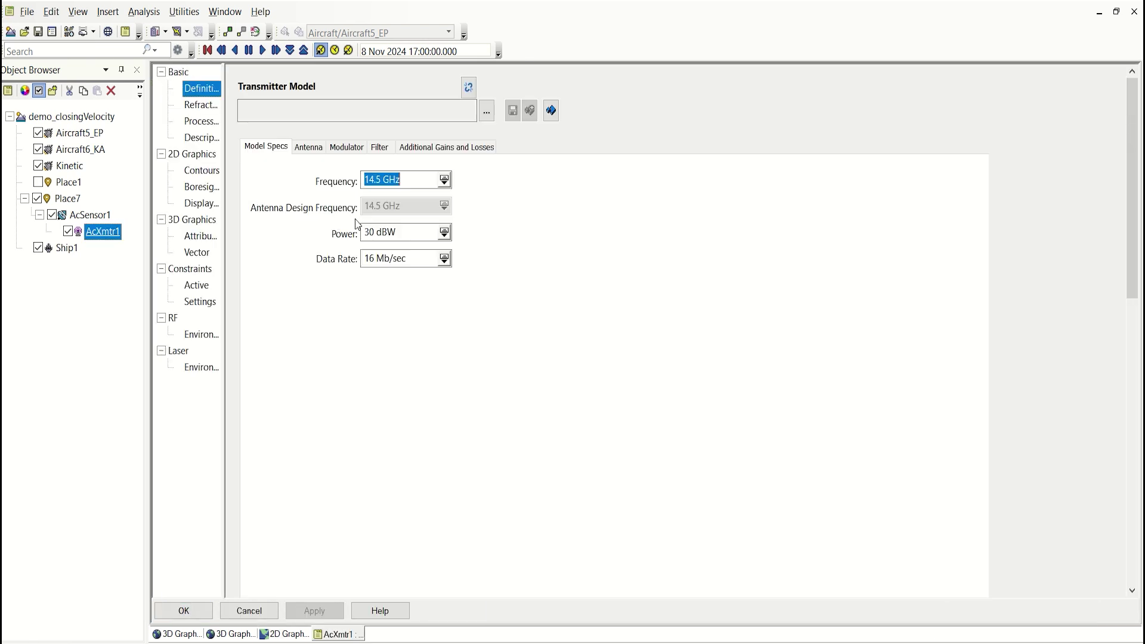
pyautogui.click(308, 147)
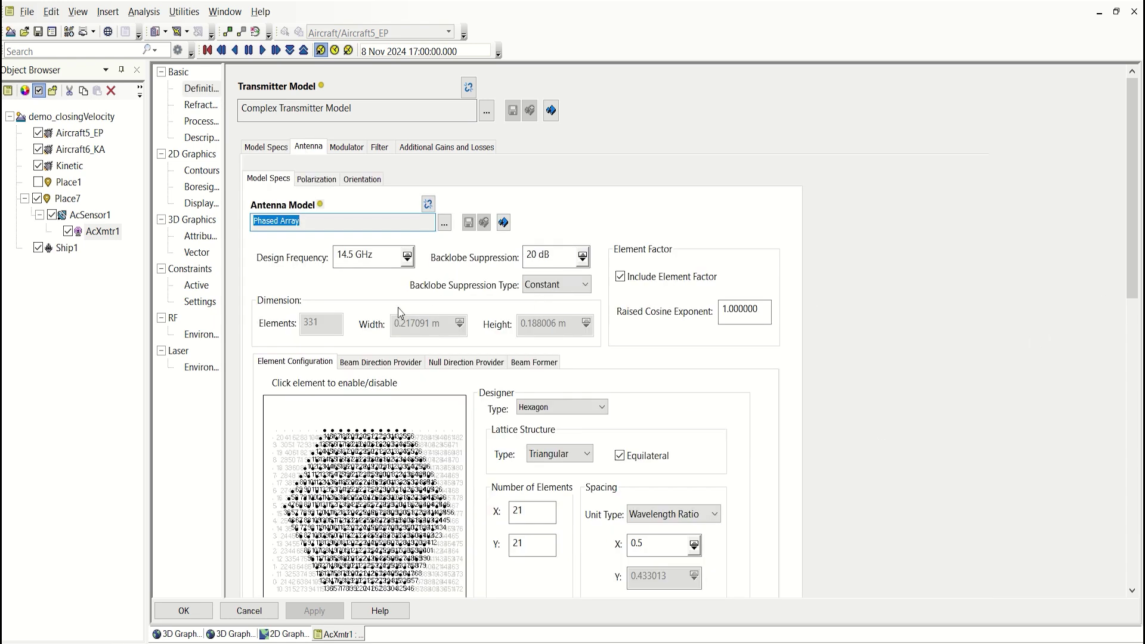
pyautogui.click(378, 363)
pyautogui.moveTo(1131, 266); pyautogui.dragTo(1131, 554)
pyautogui.scroll(10, 536, 340)
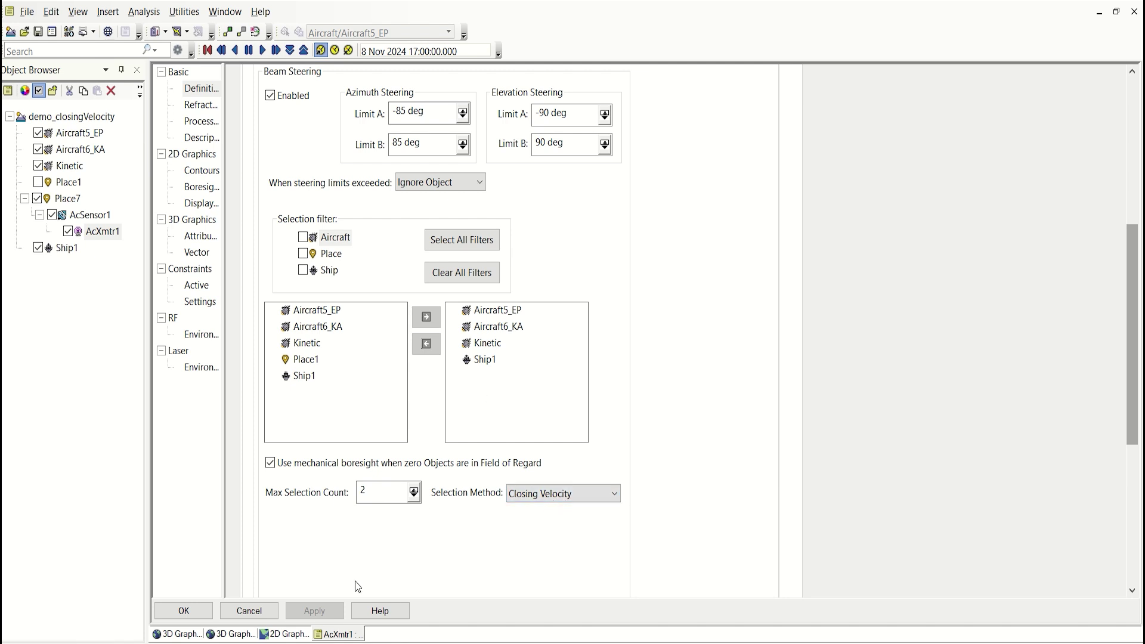
# Step: Watch the closing velocity scenario play in the 2D view, and examine the beams from Place7 in the 3D view
pyautogui.click(283, 634)
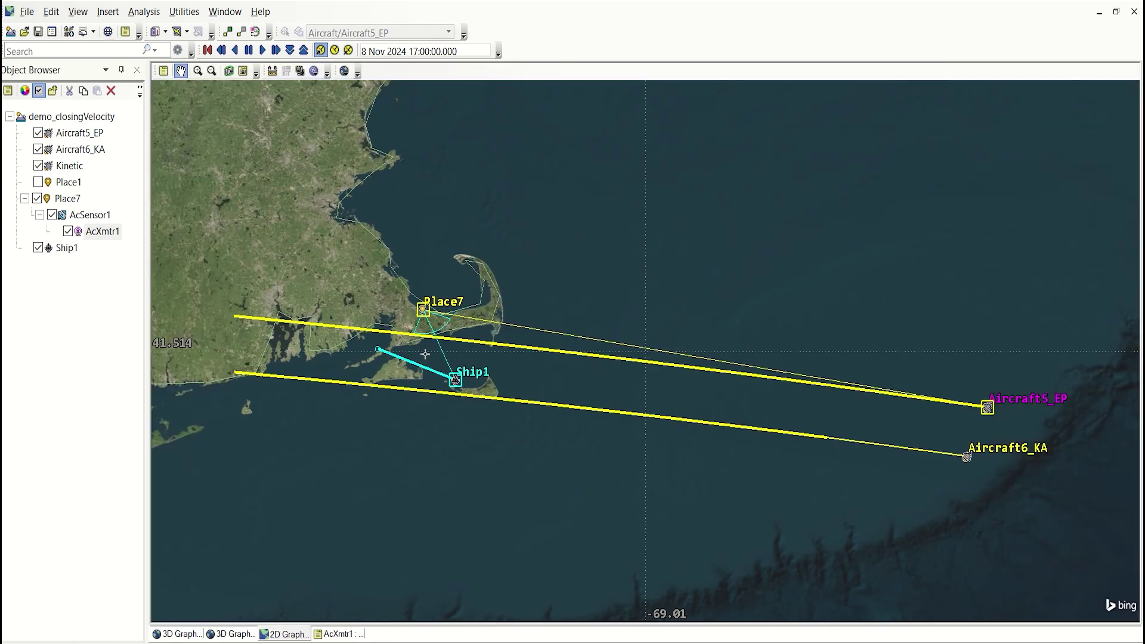
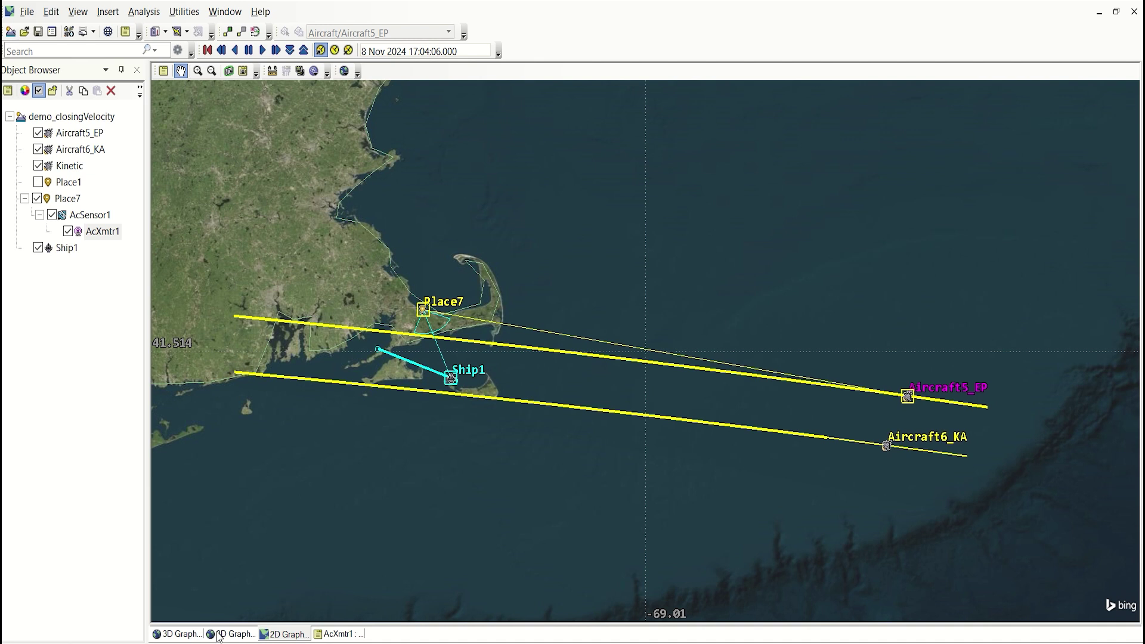
pyautogui.click(231, 634)
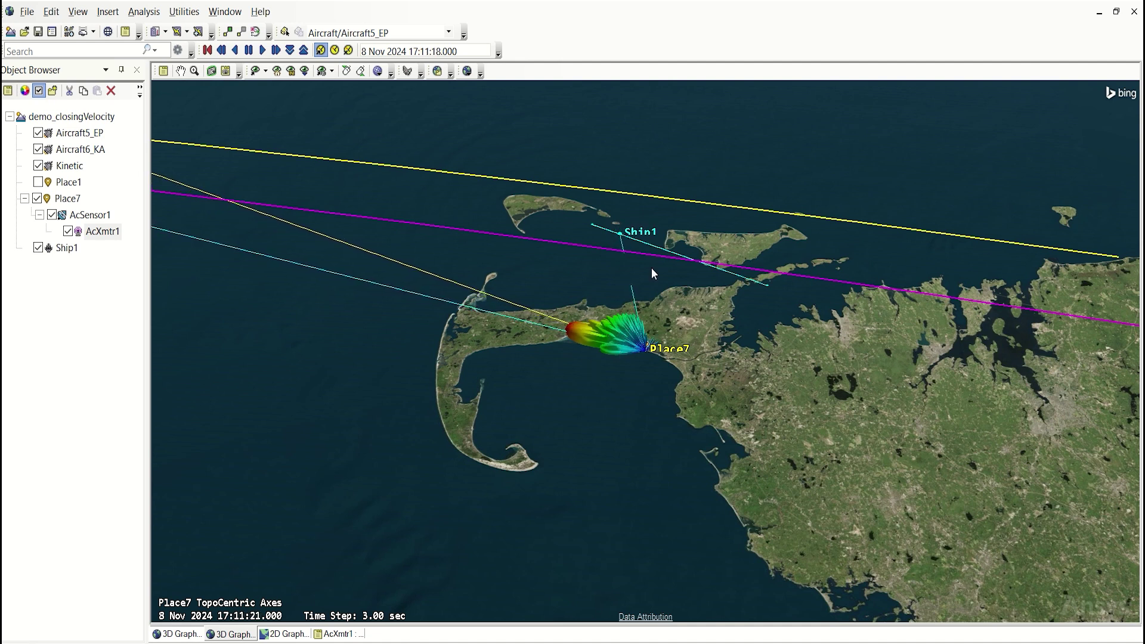
pyautogui.moveTo(603, 381); pyautogui.dragTo(597, 465)
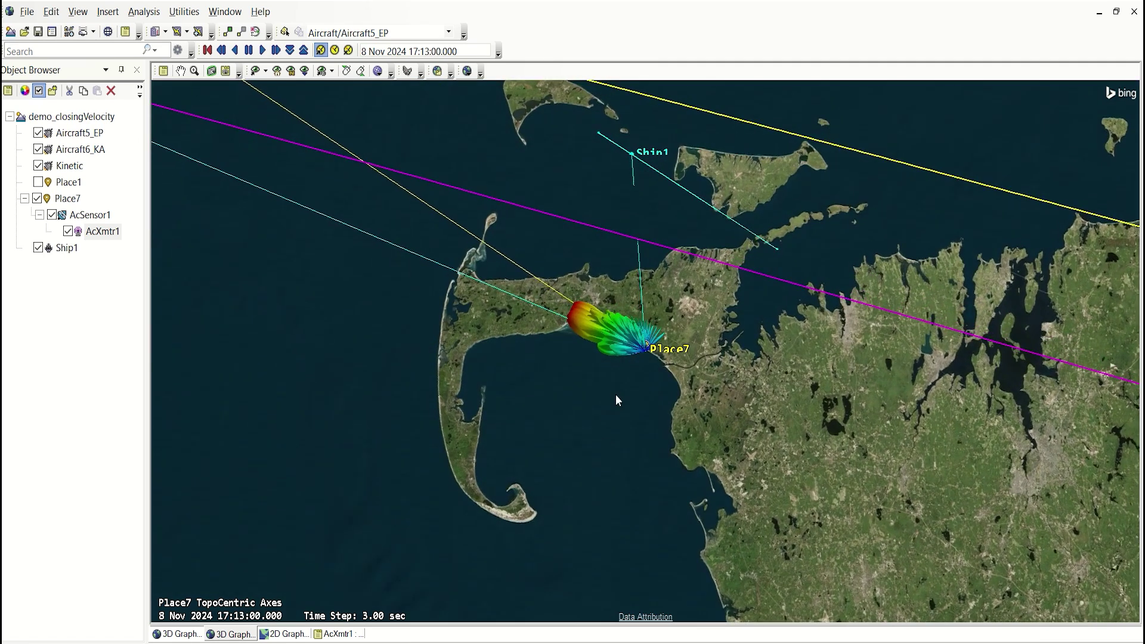
pyautogui.moveTo(616, 399)
pyautogui.mouseDown()
pyautogui.moveTo(585, 402)
pyautogui.moveTo(599, 410)
pyautogui.moveTo(621, 355)
pyautogui.moveTo(601, 416)
pyautogui.moveTo(603, 395)
pyautogui.mouseUp()
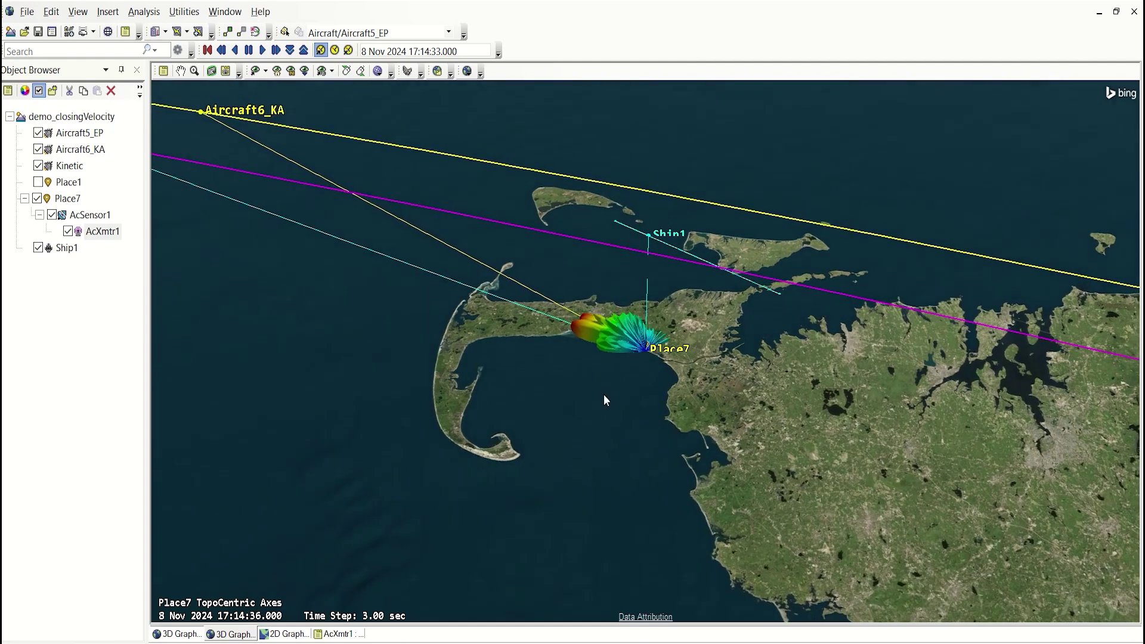
pyautogui.moveTo(617, 435); pyautogui.dragTo(621, 439)
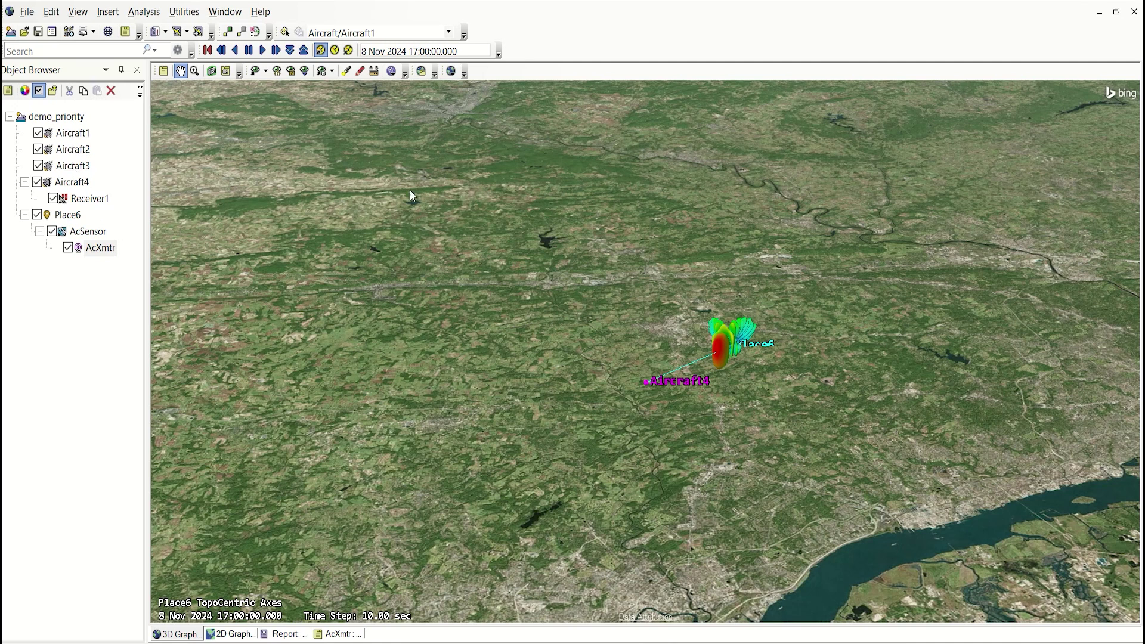
# Step: Open AcXmtr's properties in the demo_priority scenario and examine the beam direction provider's Priority selection method and priority value table
pyautogui.doubleClick(91, 251)
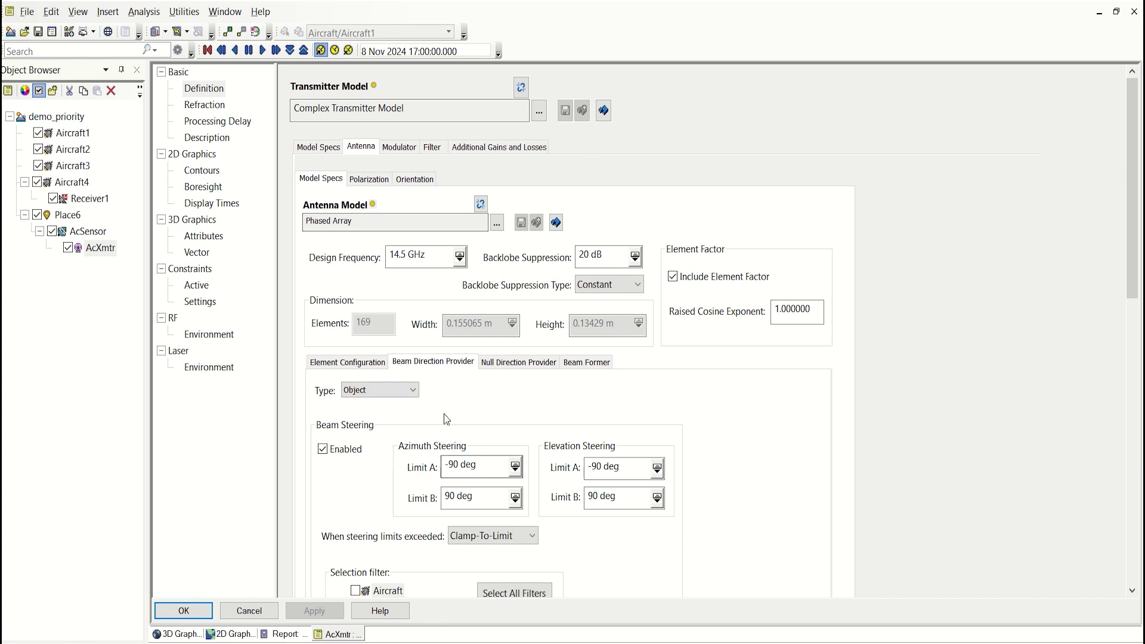
pyautogui.click(380, 364)
pyautogui.click(417, 365)
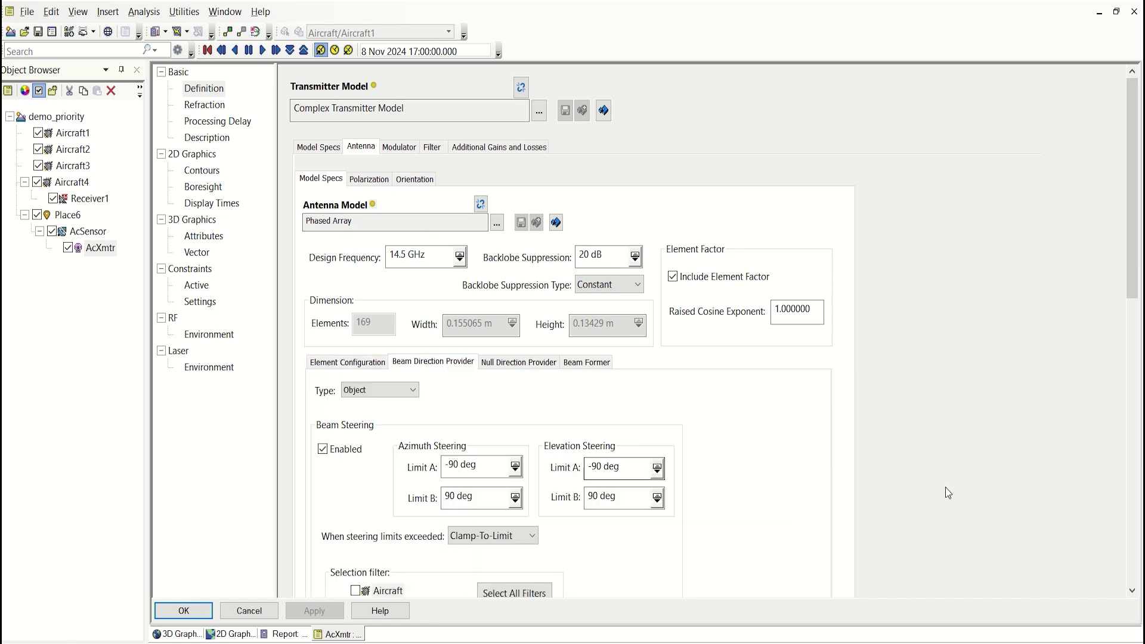
pyautogui.scroll(-6, 1139, 262)
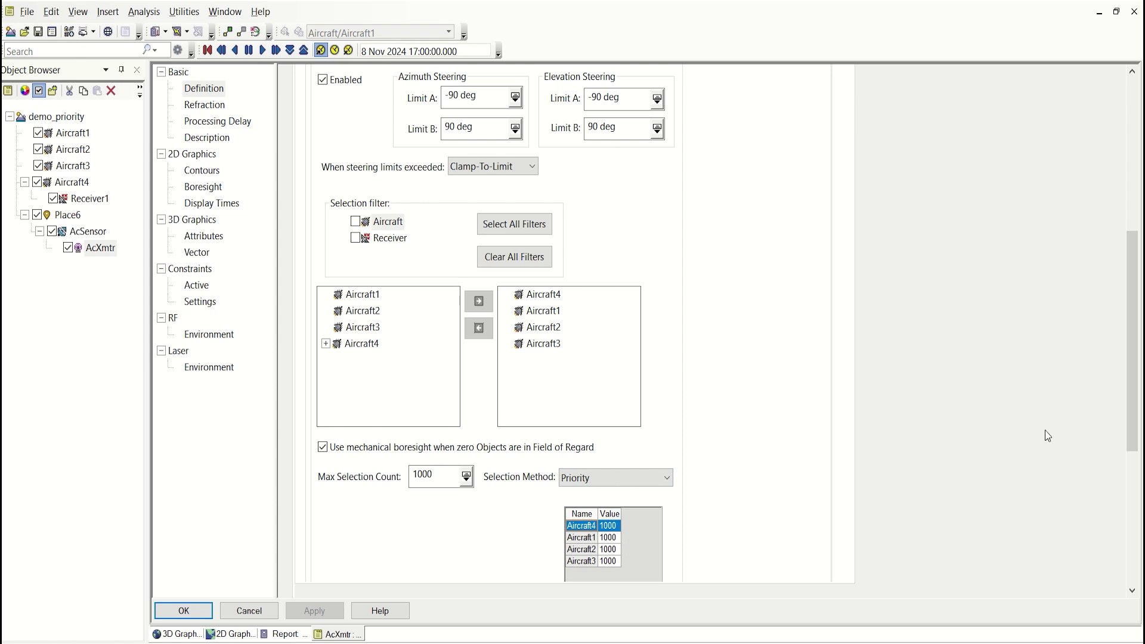
pyautogui.moveTo(1130, 410); pyautogui.dragTo(1130, 420)
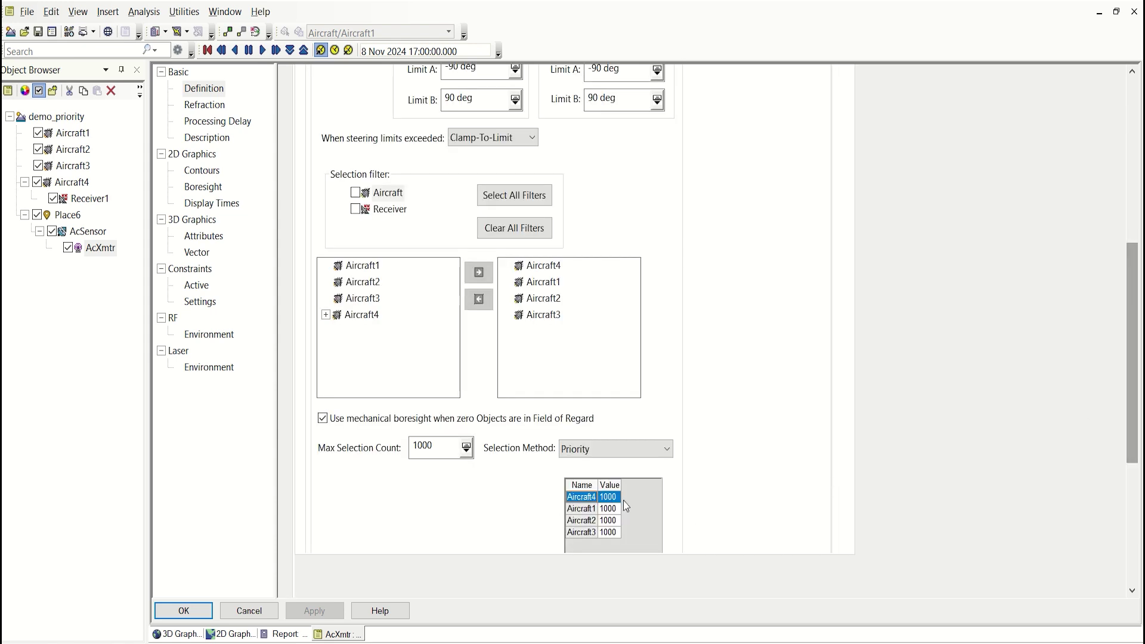
# Step: Play the demo_priority scenario in the 3D view with equal priorities and pause it with links to all four aircraft shown
pyautogui.click(616, 500)
pyautogui.click(176, 634)
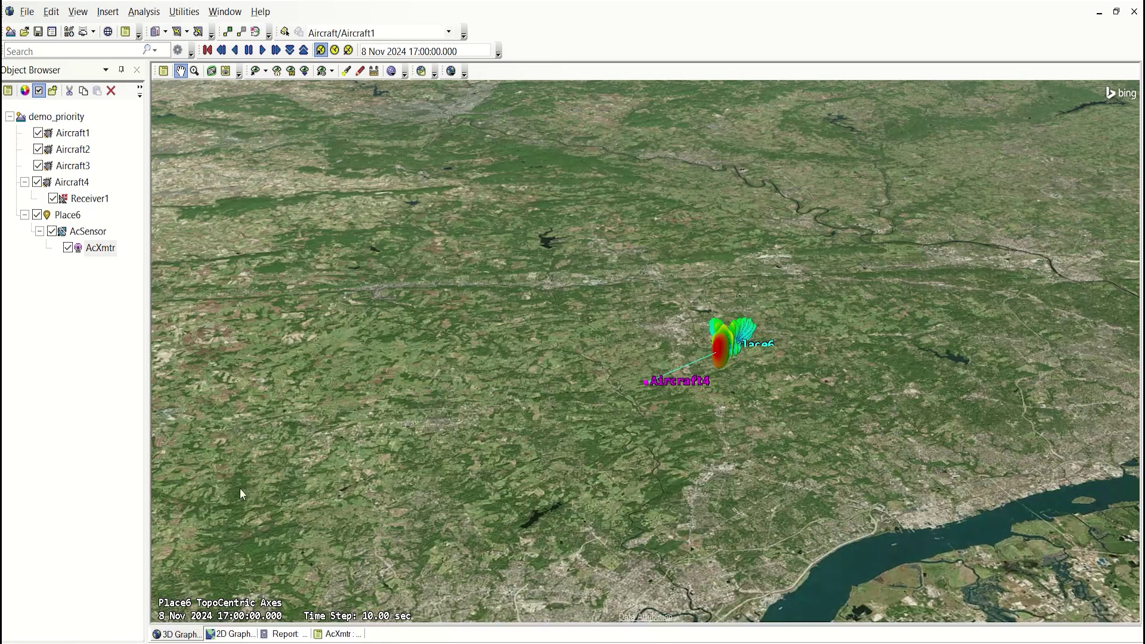
pyautogui.click(263, 52)
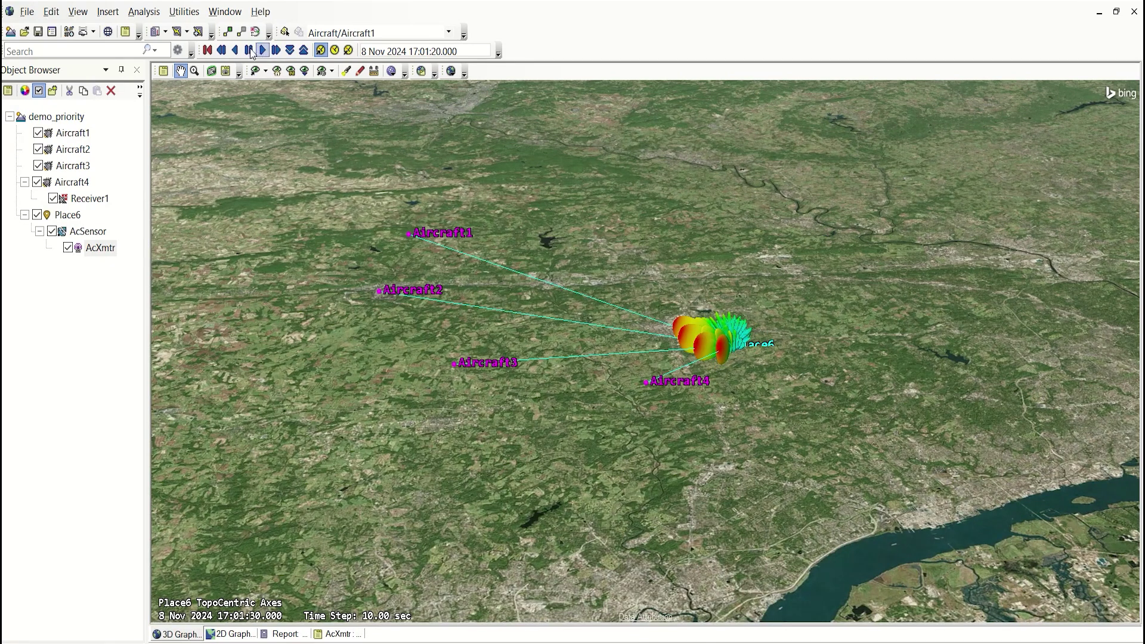
pyautogui.click(249, 51)
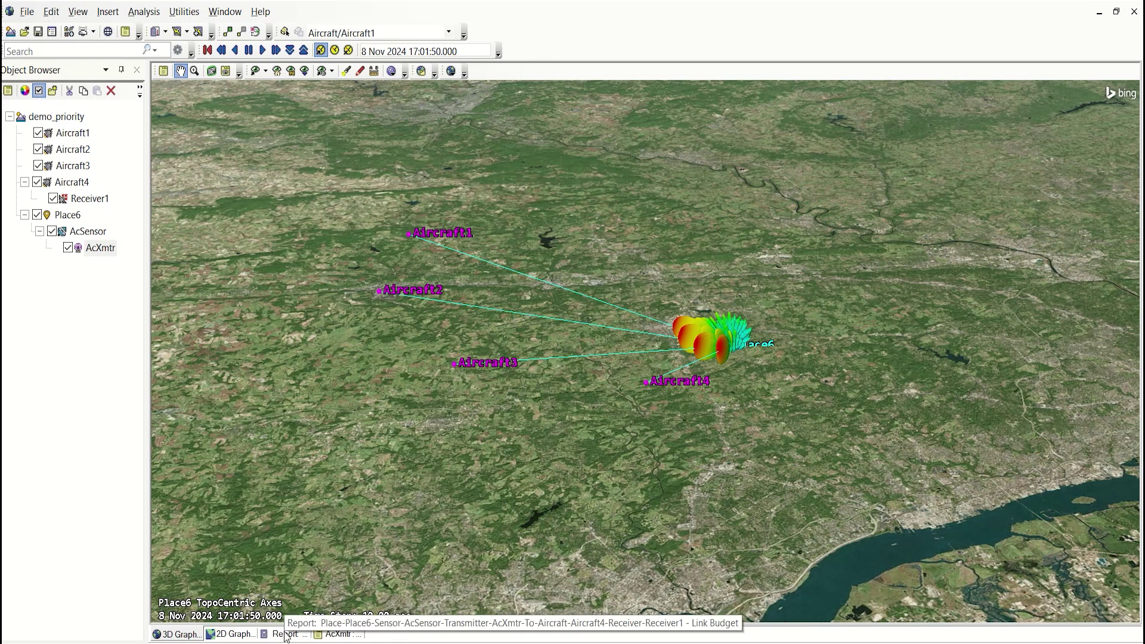
# Step: Examine the AcXmtr to Aircraft4 link budget report and compare it with the beams in the 3D view
pyautogui.click(307, 634)
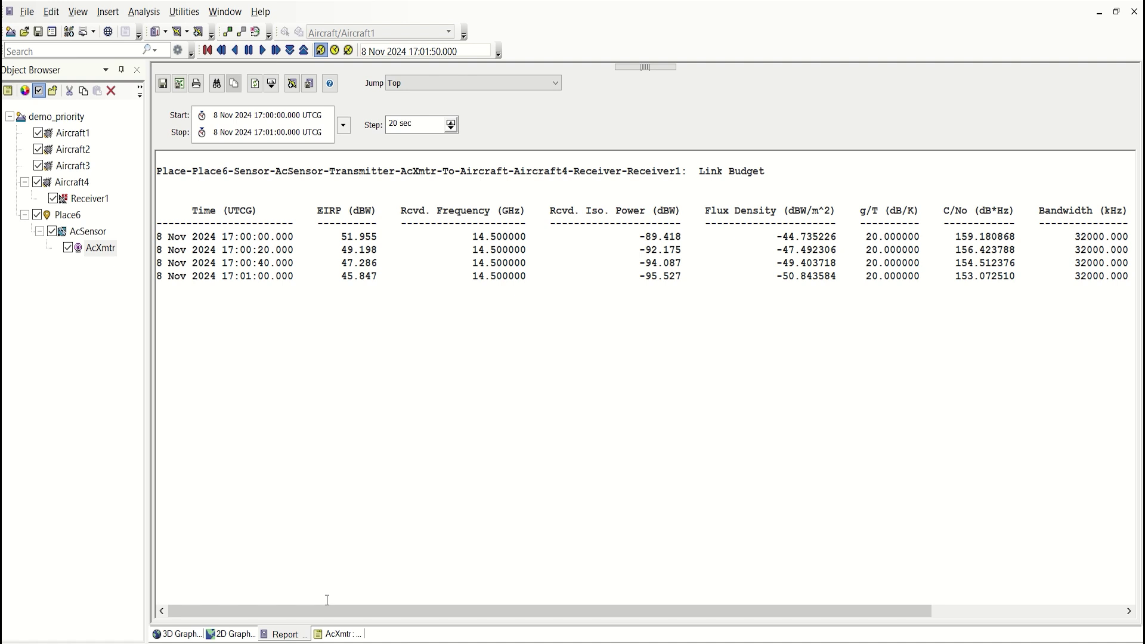
pyautogui.click(182, 636)
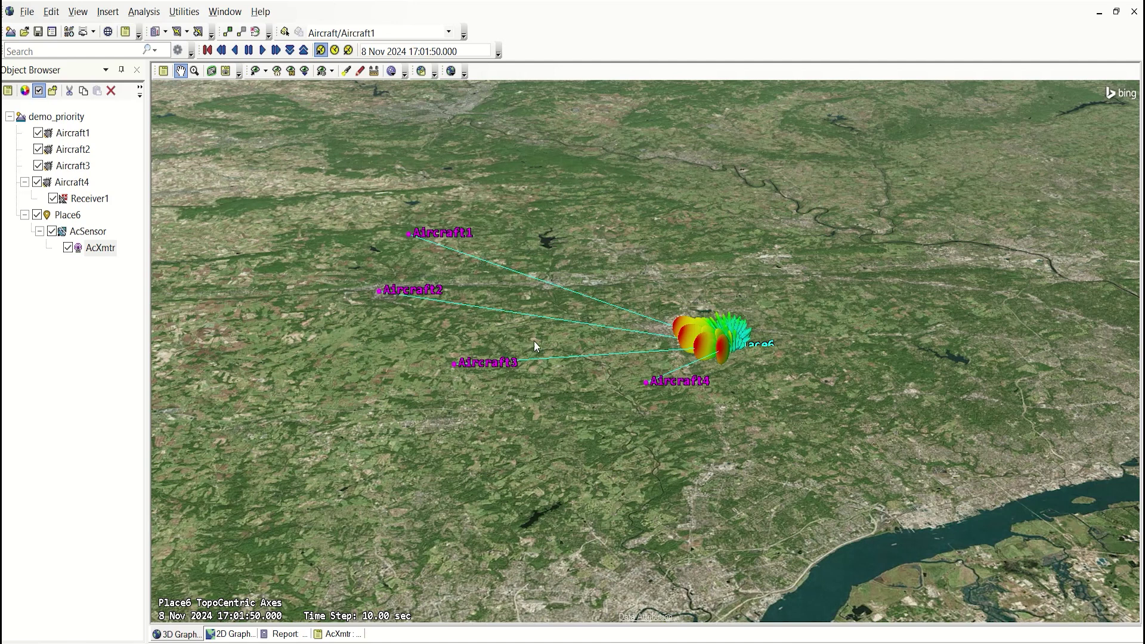
pyautogui.click(317, 634)
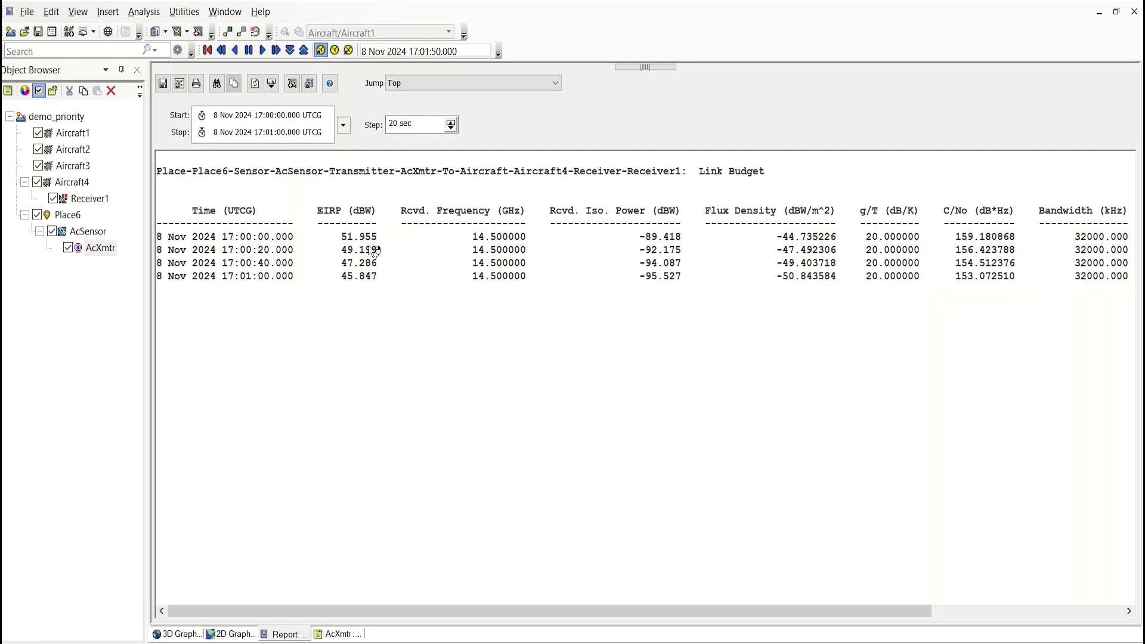
pyautogui.click(334, 634)
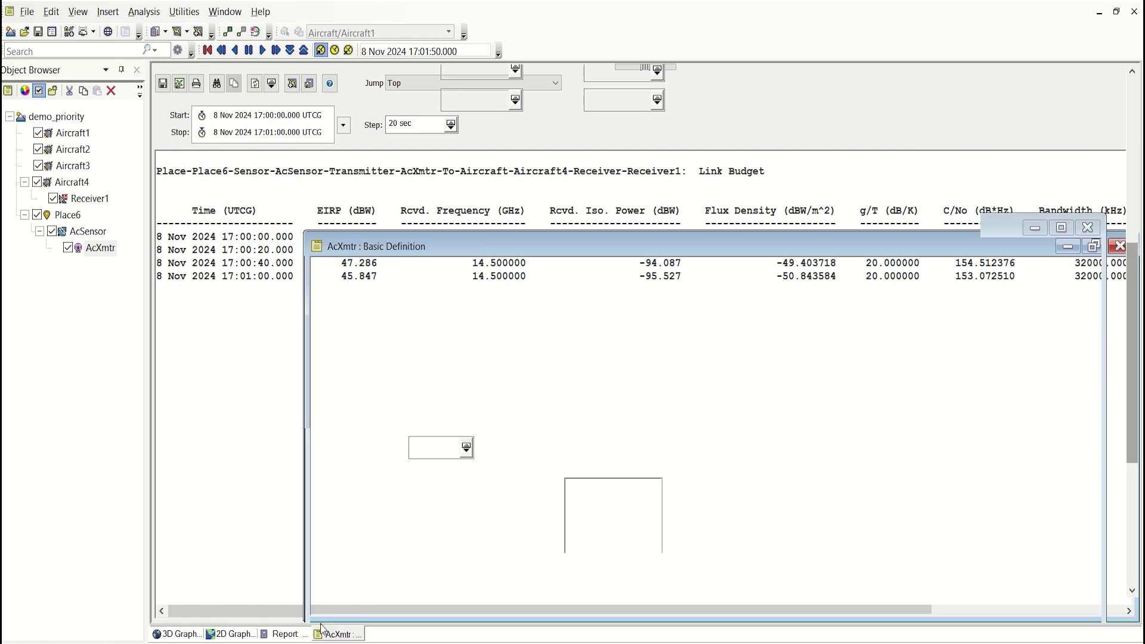
pyautogui.click(167, 636)
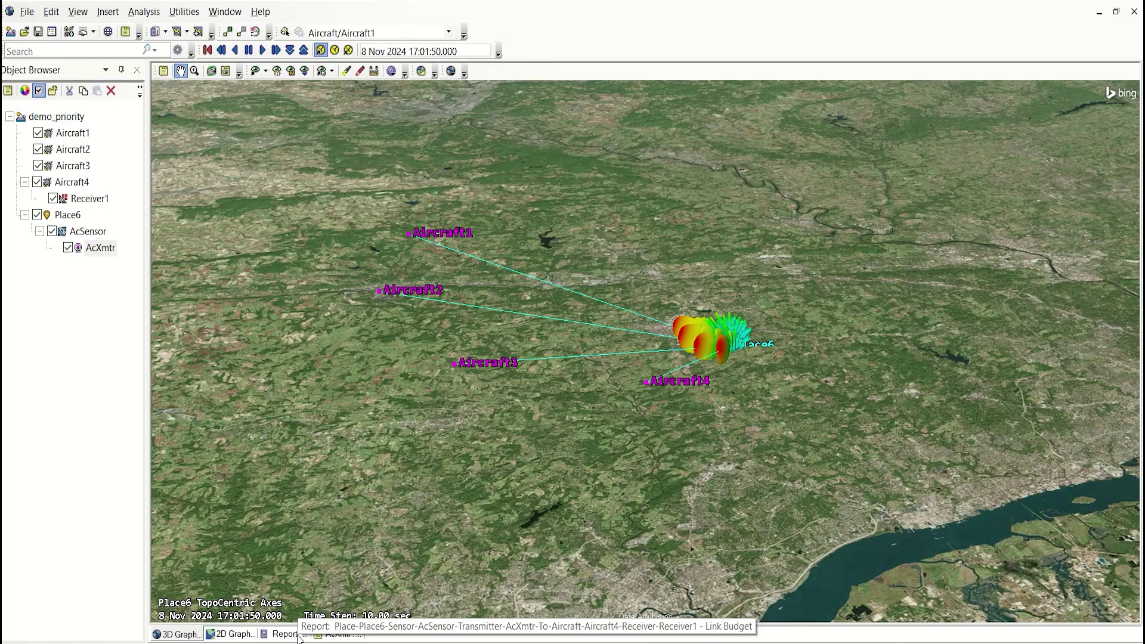
# Step: In AcXmtr's beam direction priority table, set Aircraft4's value to 1 and Aircraft1's value to 10
pyautogui.click(337, 634)
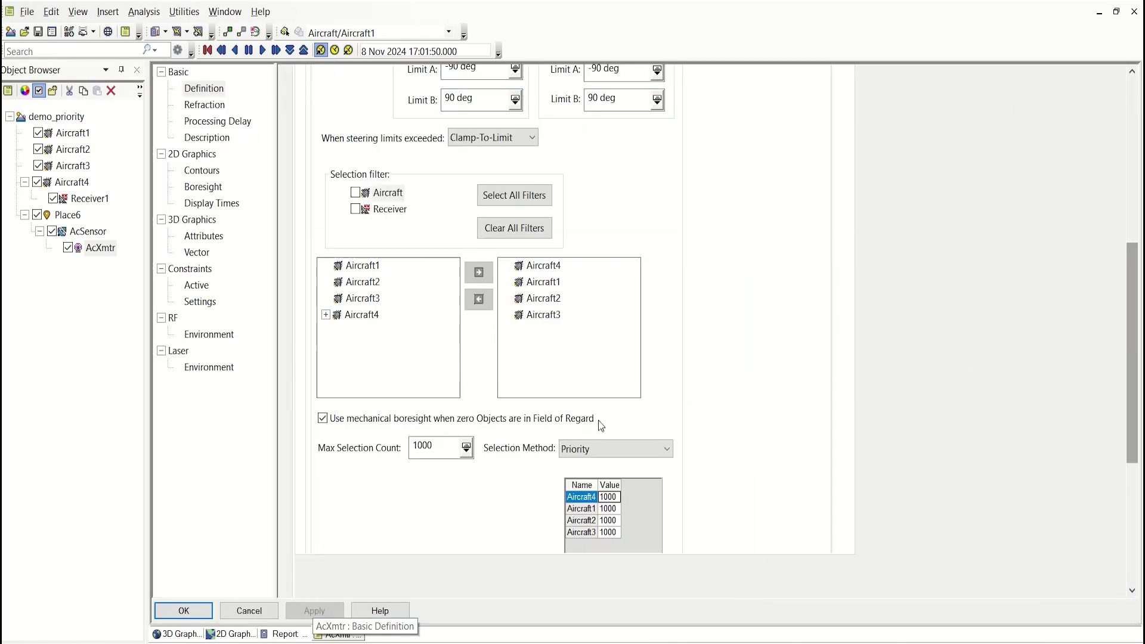
pyautogui.click(613, 498)
pyautogui.write('1')
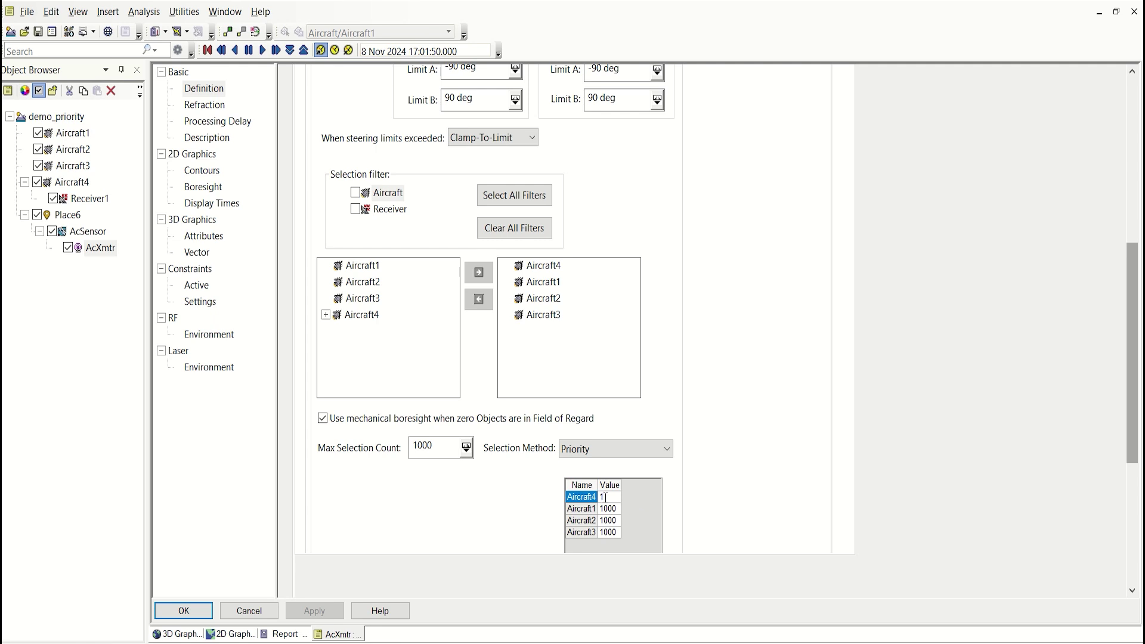
pyautogui.press('Return')
pyautogui.click(611, 509)
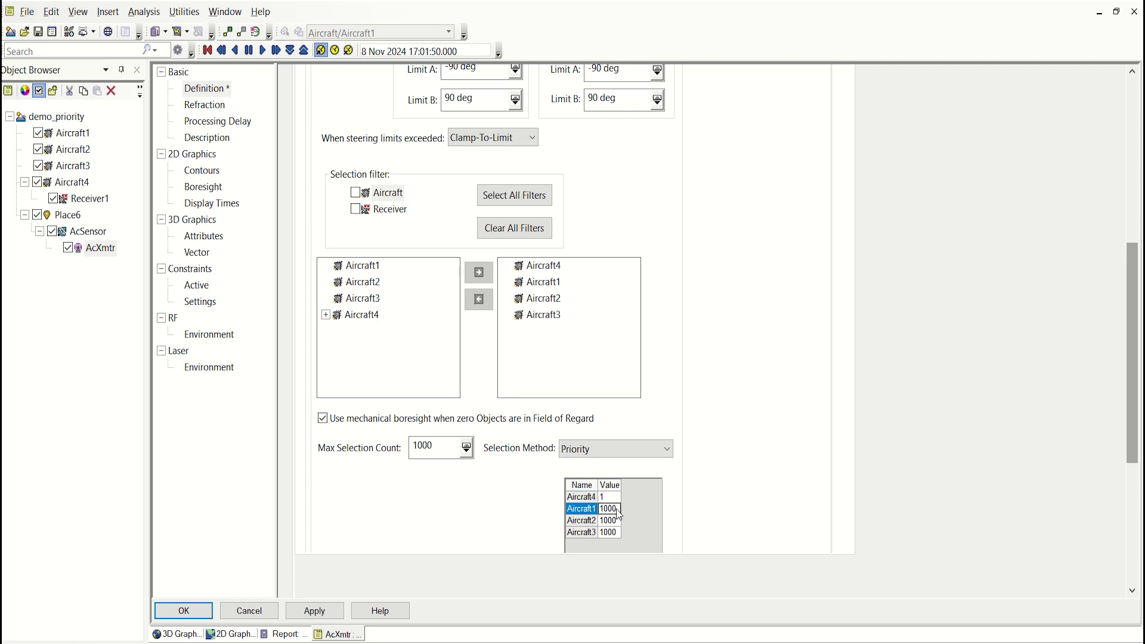
pyautogui.click(616, 510)
pyautogui.write('10')
# Step: Set Aircraft2's priority value to 20 and Aircraft3's to 30, and apply the changes
pyautogui.click(619, 525)
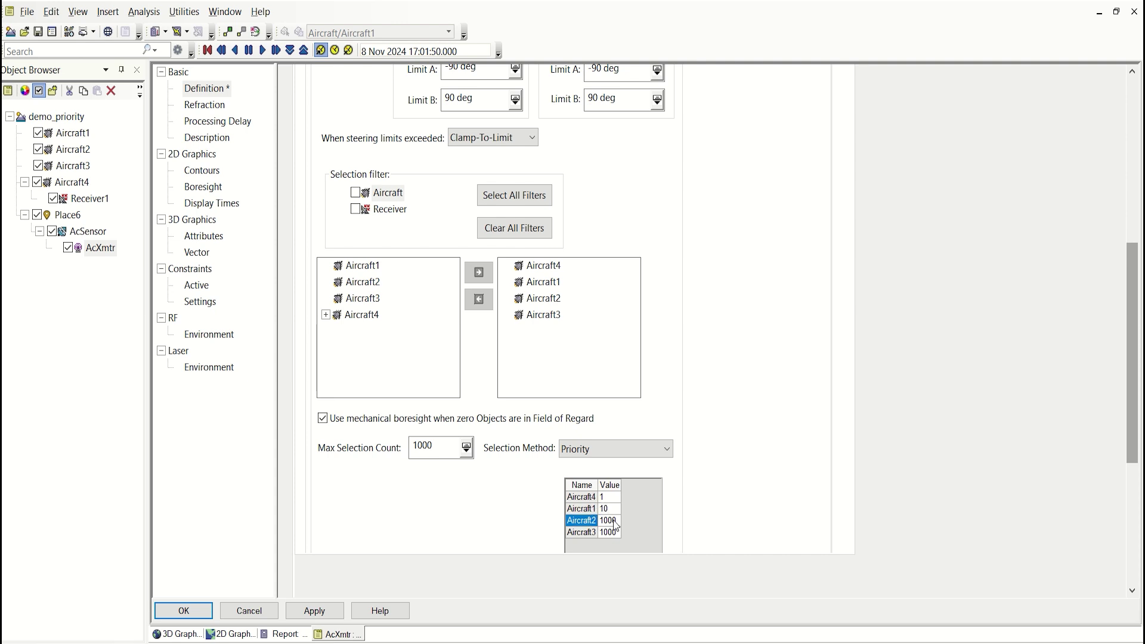
pyautogui.click(616, 522)
pyautogui.write('20')
pyautogui.doubleClick(615, 534)
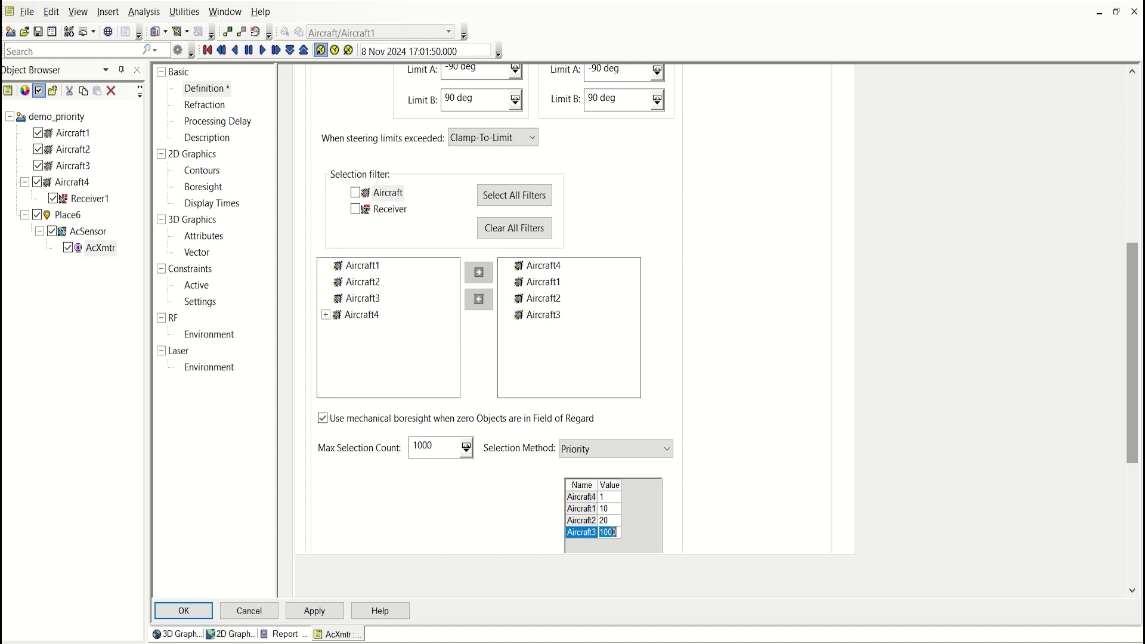
pyautogui.write('30')
pyautogui.click(315, 611)
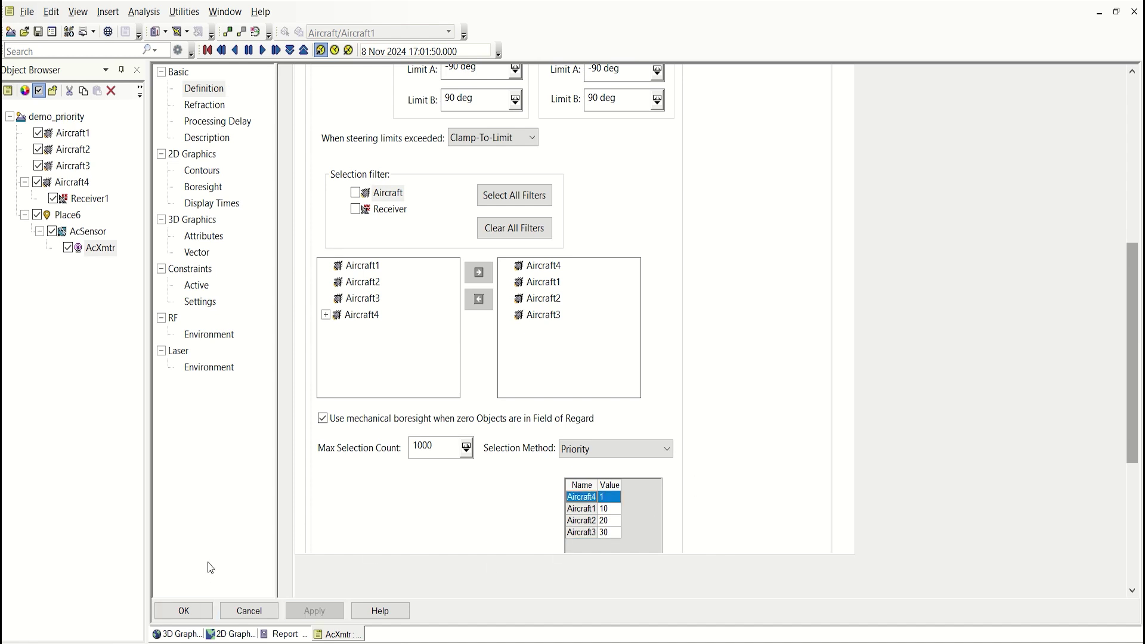
# Step: Replay the scenario from its start in the 3D view, reset it, and check the Aircraft4 link budget report
pyautogui.click(175, 635)
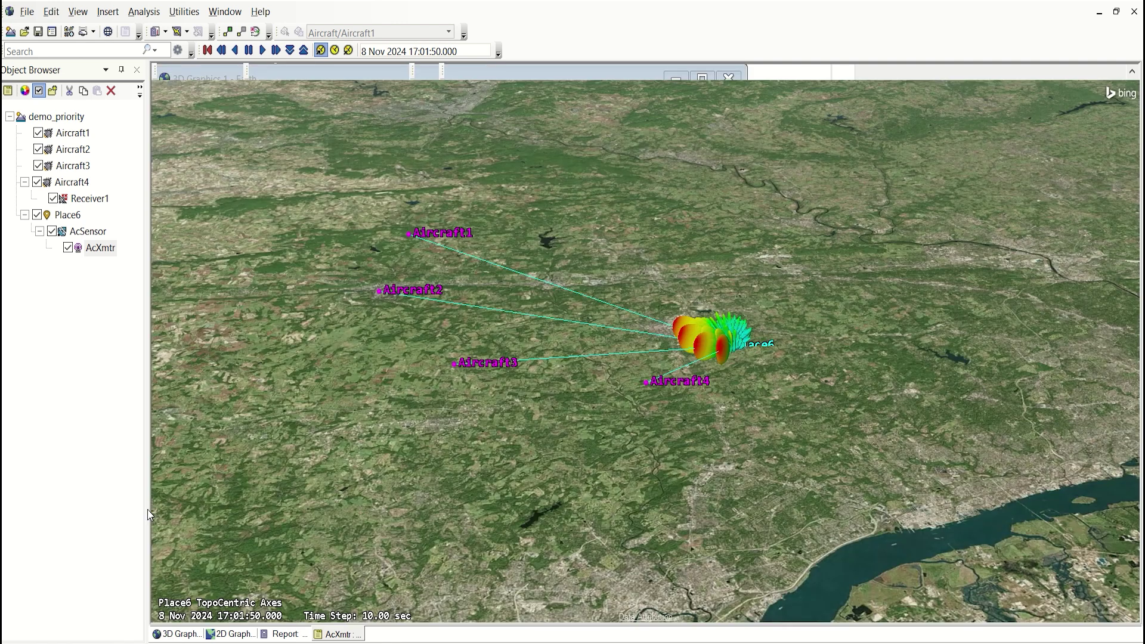
pyautogui.click(207, 50)
pyautogui.click(265, 52)
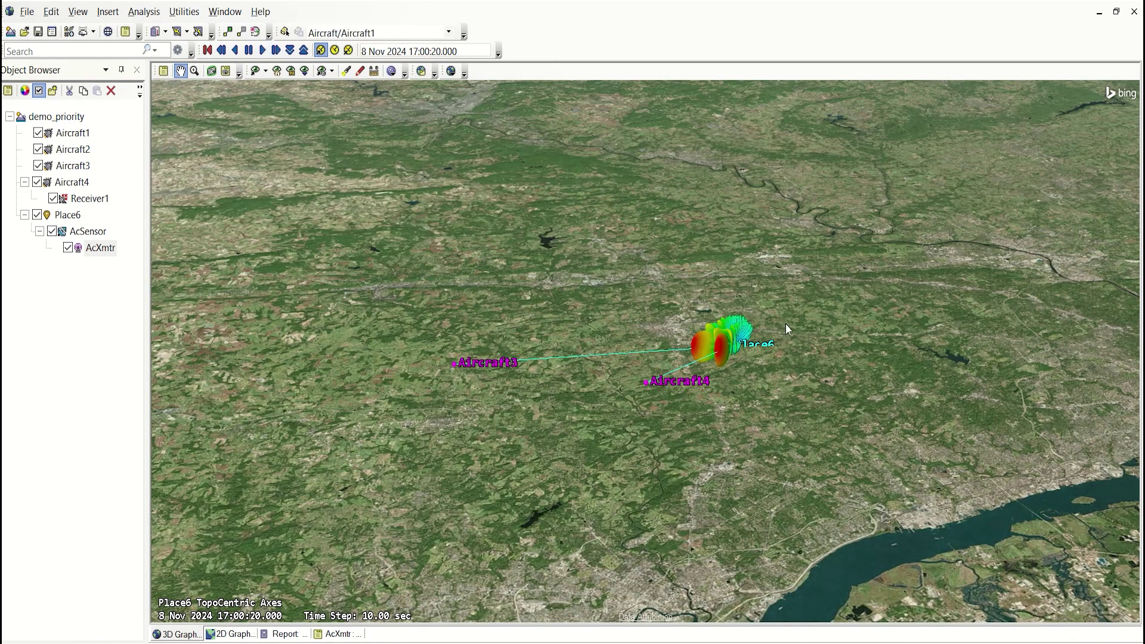
pyautogui.click(250, 50)
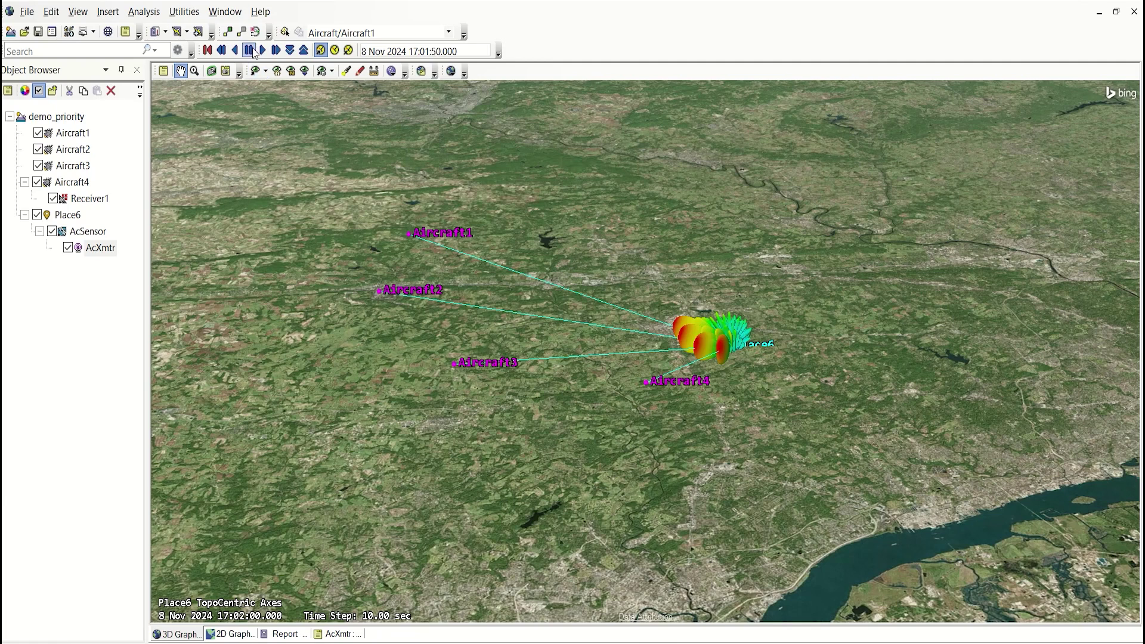
pyautogui.click(207, 51)
pyautogui.click(280, 633)
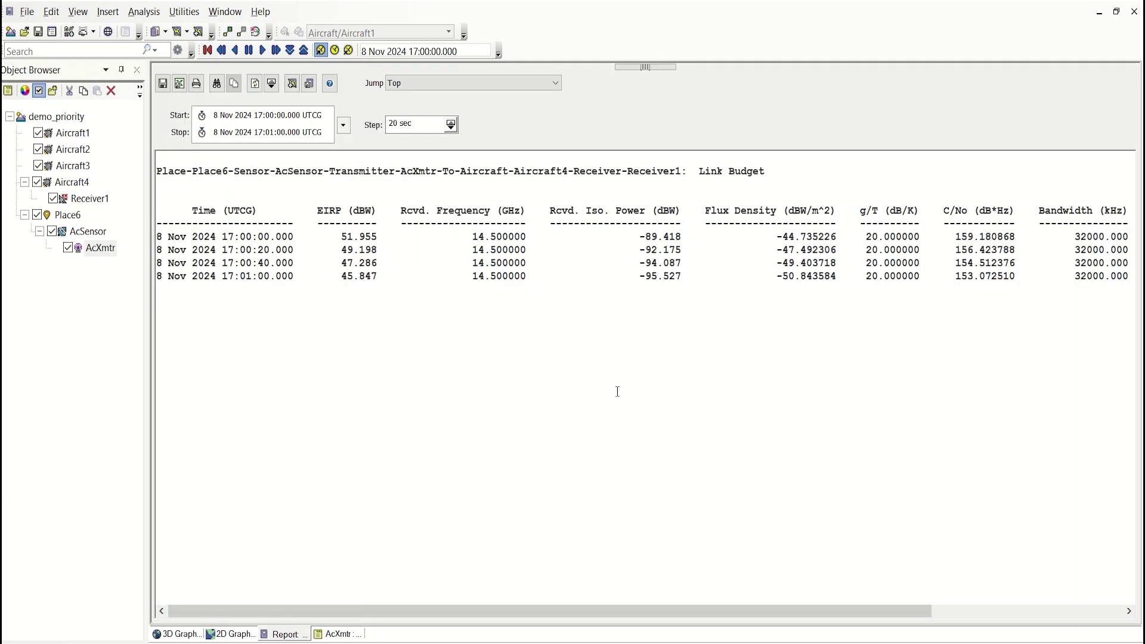
# Step: Set AcXmtr's Max Selection Count to 2 and accept the properties
pyautogui.click(338, 633)
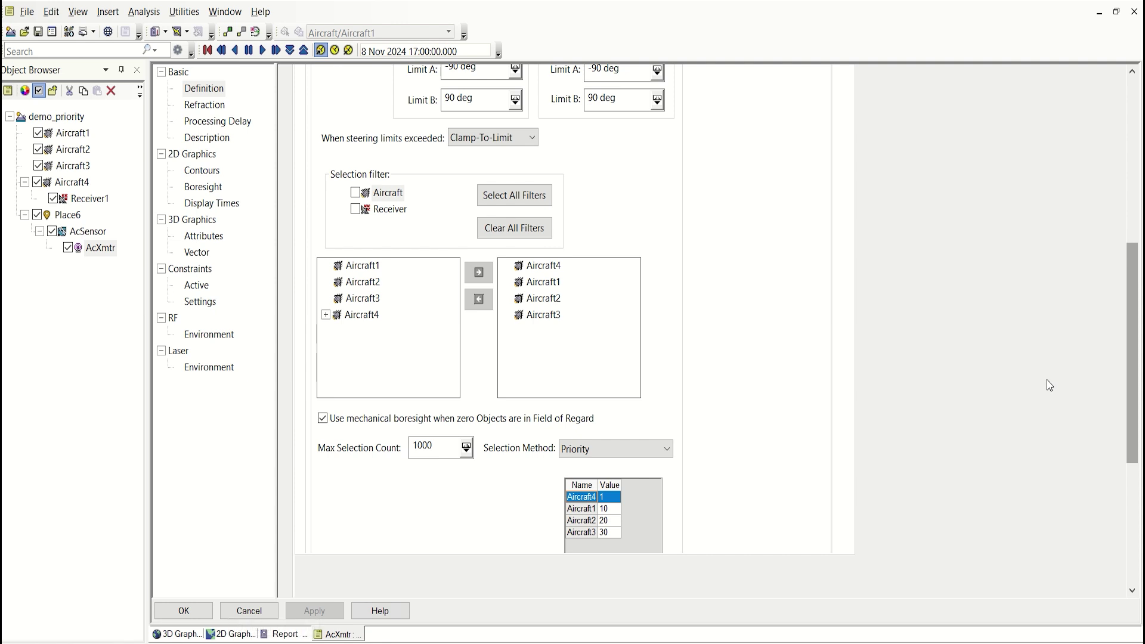
pyautogui.doubleClick(449, 444)
pyautogui.write('2')
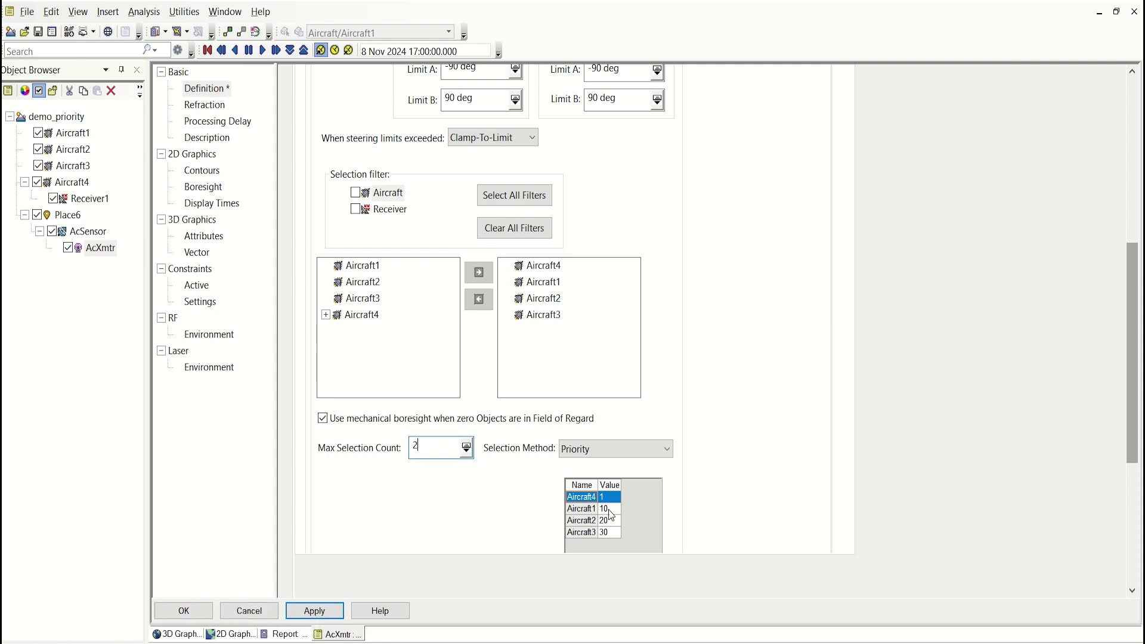
pyautogui.click(185, 613)
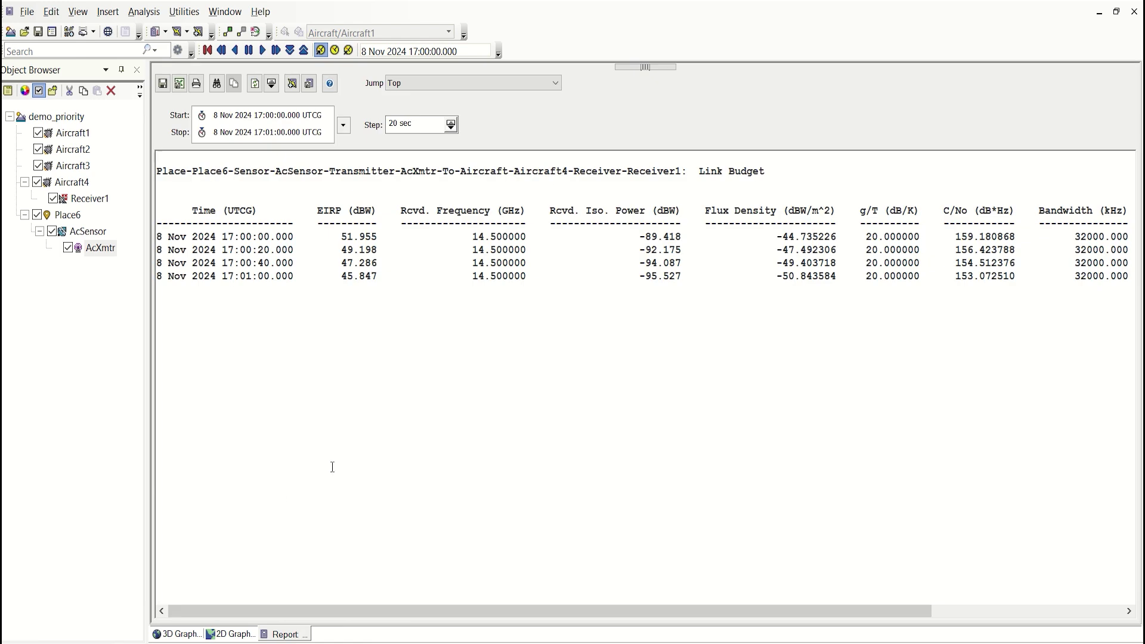
# Step: Set the animation time step to 5 sec and play the scenario from its start, viewing the beams from a steeper 3D angle
pyautogui.click(177, 634)
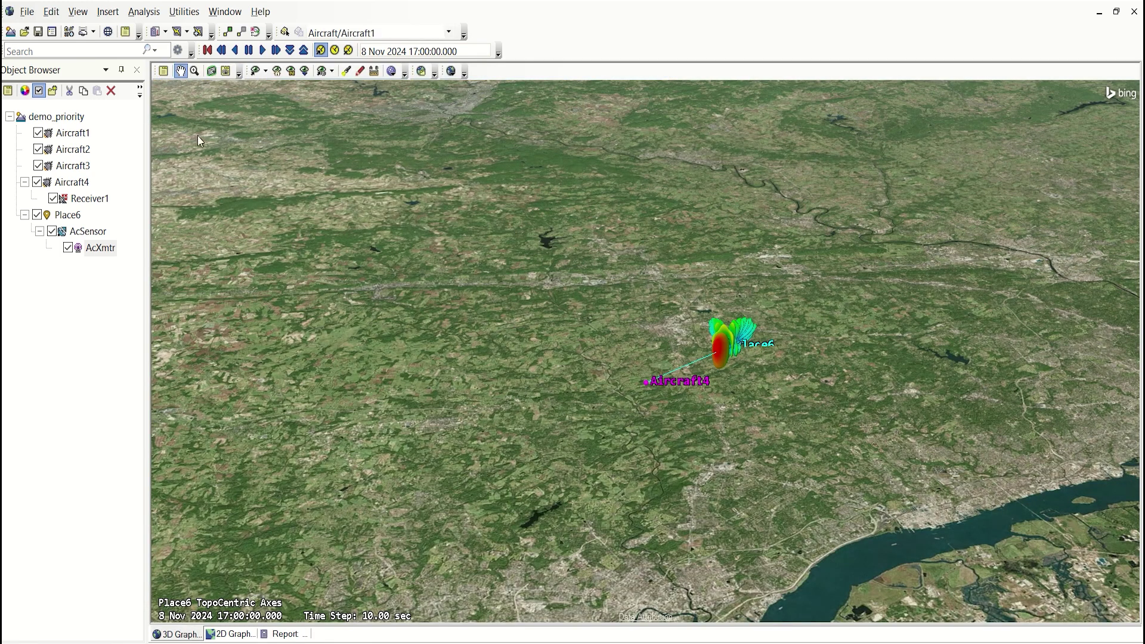
pyautogui.click(263, 51)
pyautogui.click(210, 51)
pyautogui.click(291, 52)
pyautogui.click(293, 53)
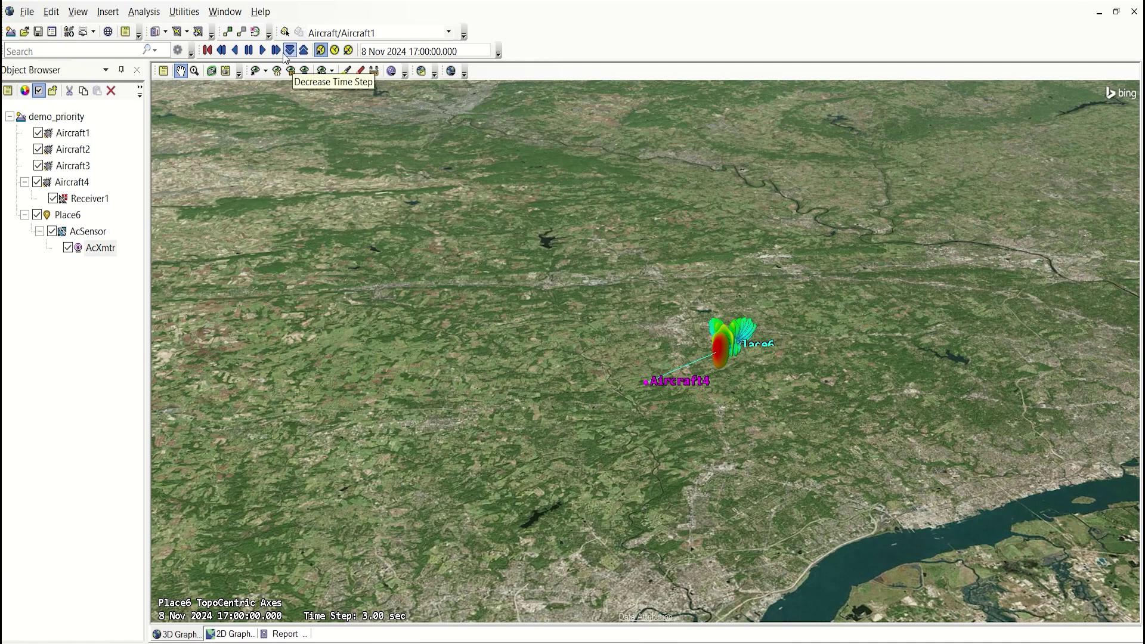
pyautogui.click(304, 51)
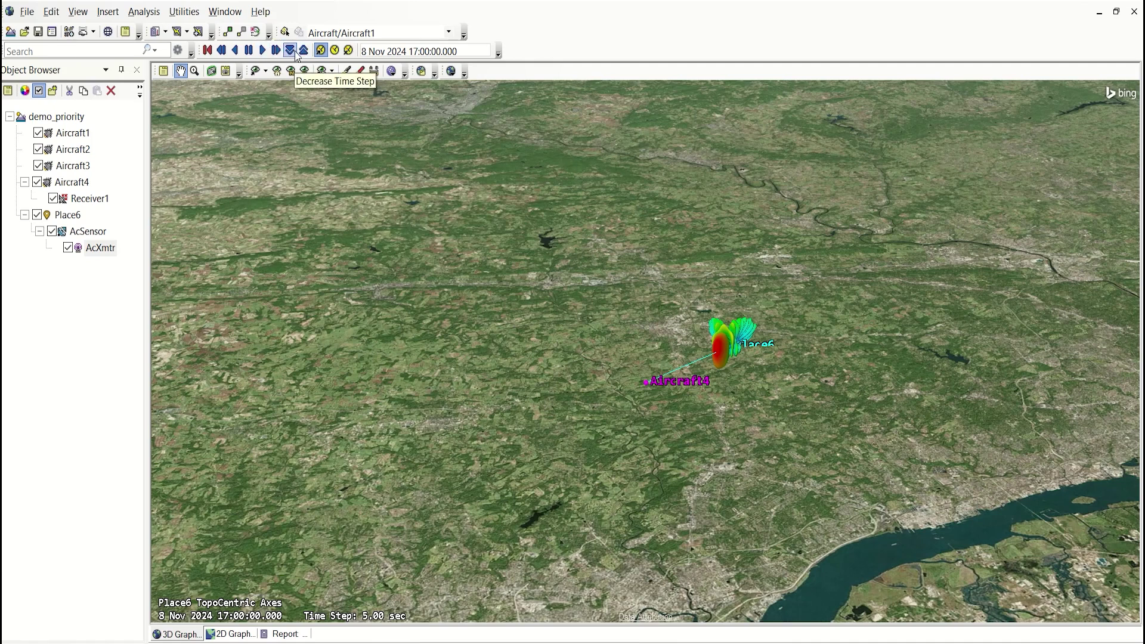
pyautogui.click(263, 50)
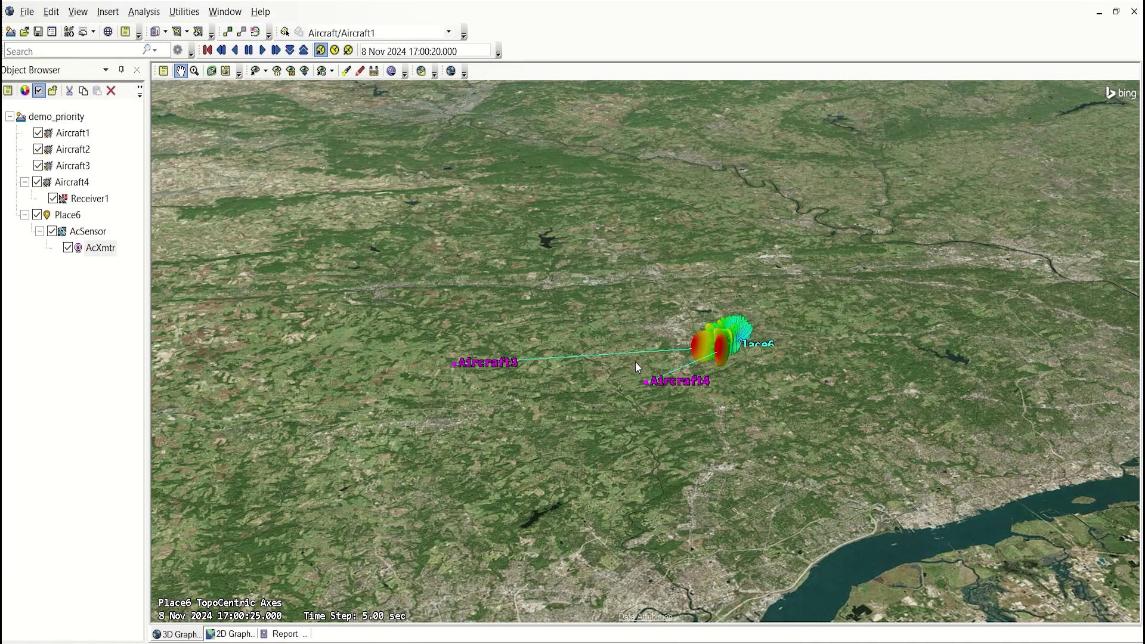
pyautogui.moveTo(550, 389); pyautogui.dragTo(553, 471)
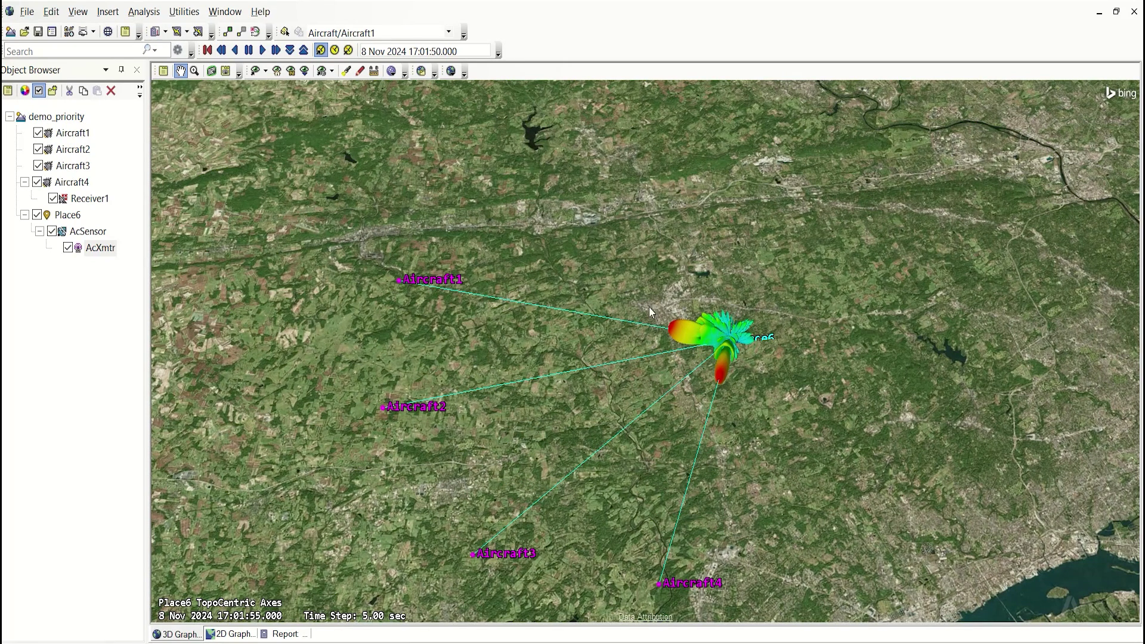
# Step: Replay the scenario from its start, advance it to 17:00:50 to examine the two beams, and check the link budget report
pyautogui.click(207, 50)
pyautogui.click(262, 52)
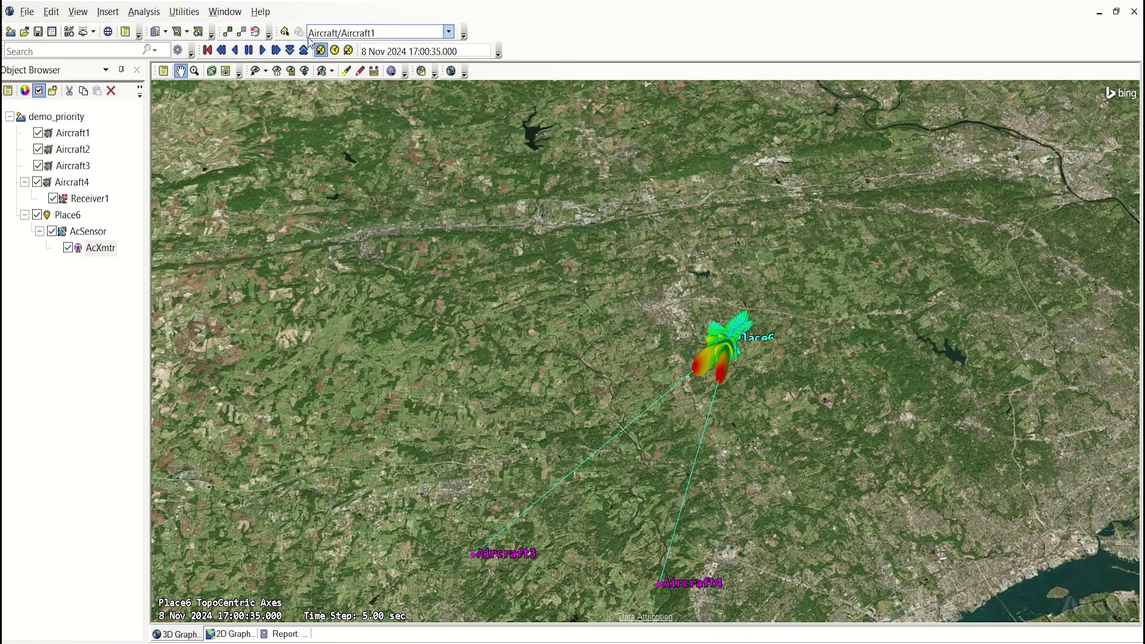
pyautogui.click(277, 51)
pyautogui.click(276, 50)
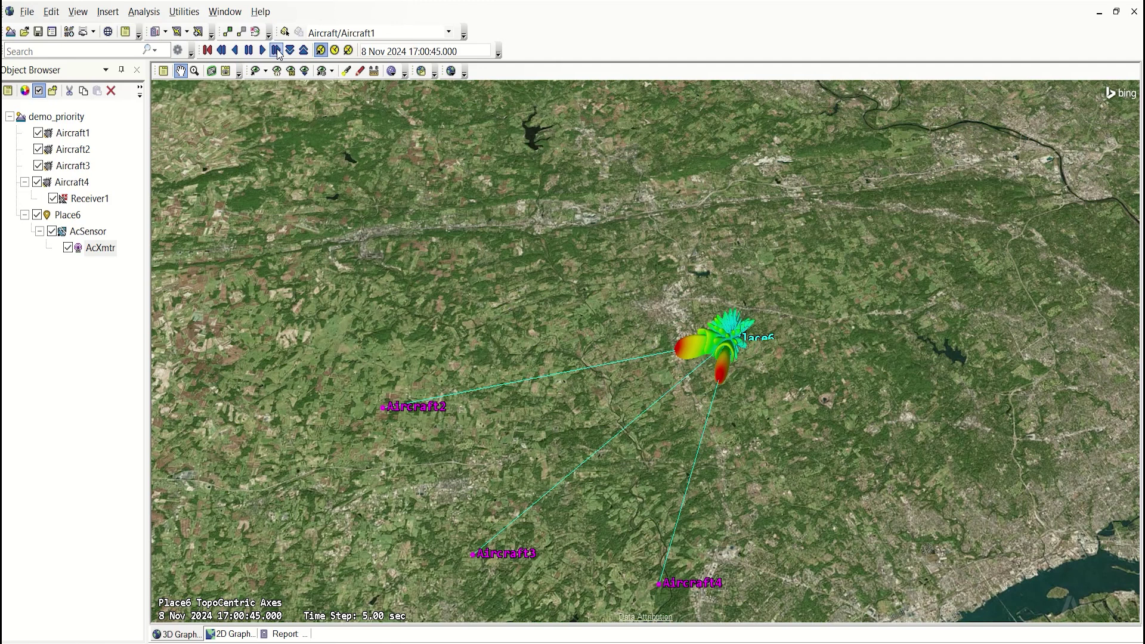
pyautogui.click(276, 51)
pyautogui.click(279, 635)
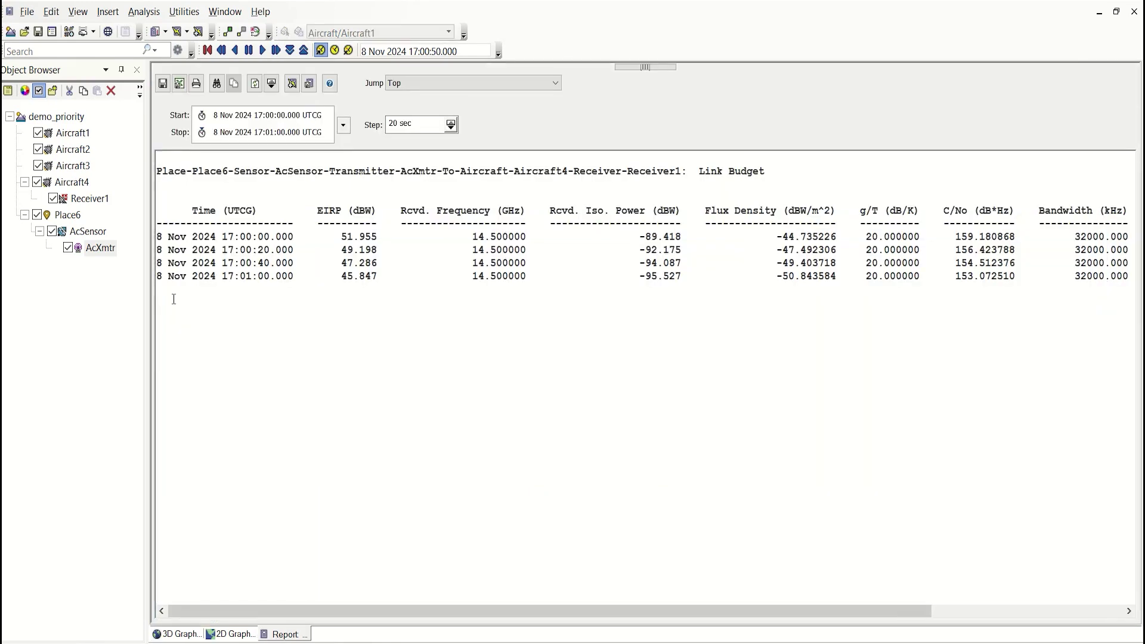
# Step: In AcXmtr's antenna beam direction provider, set Aircraft1's priority value to 30 and Aircraft3's to 10, and apply the changes
pyautogui.doubleClick(106, 249)
pyautogui.click(371, 149)
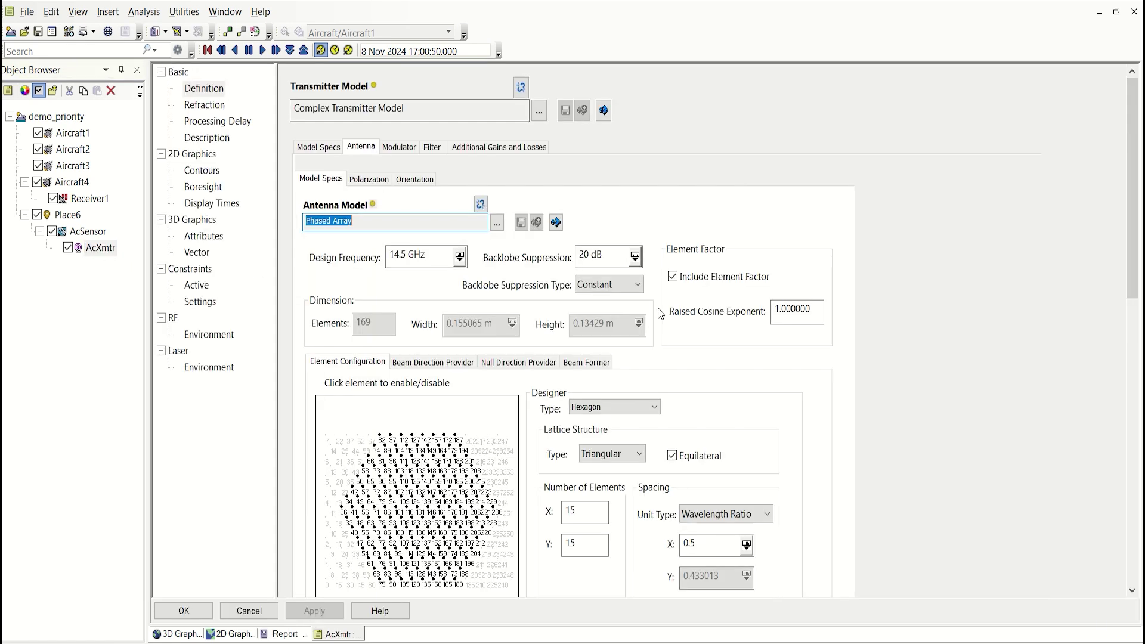
pyautogui.click(433, 363)
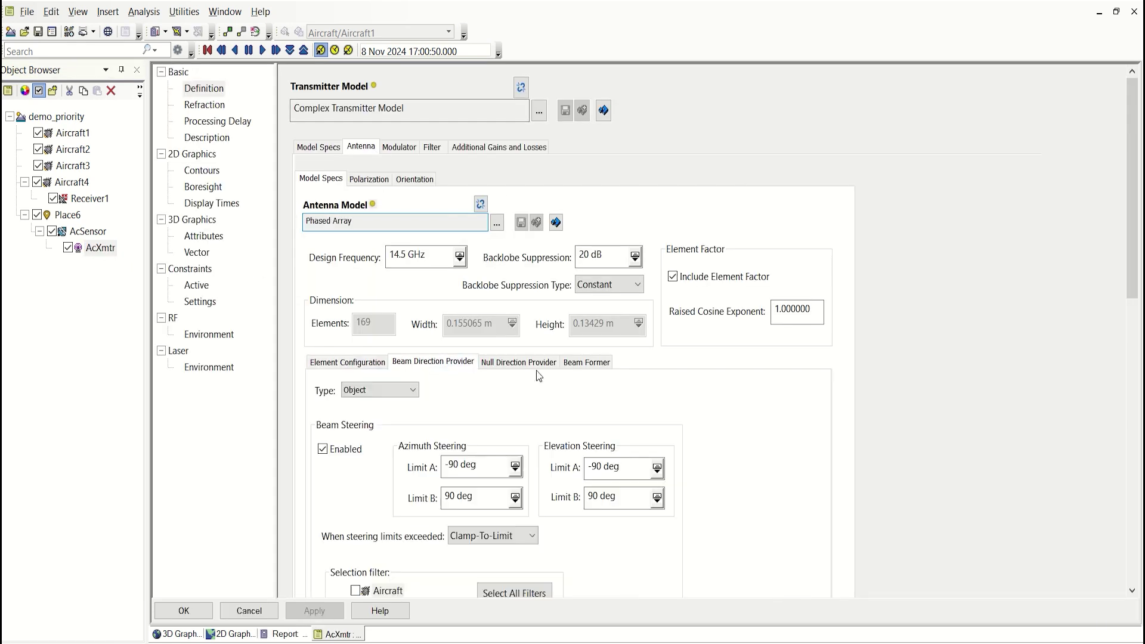
pyautogui.scroll(-5, 1081, 486)
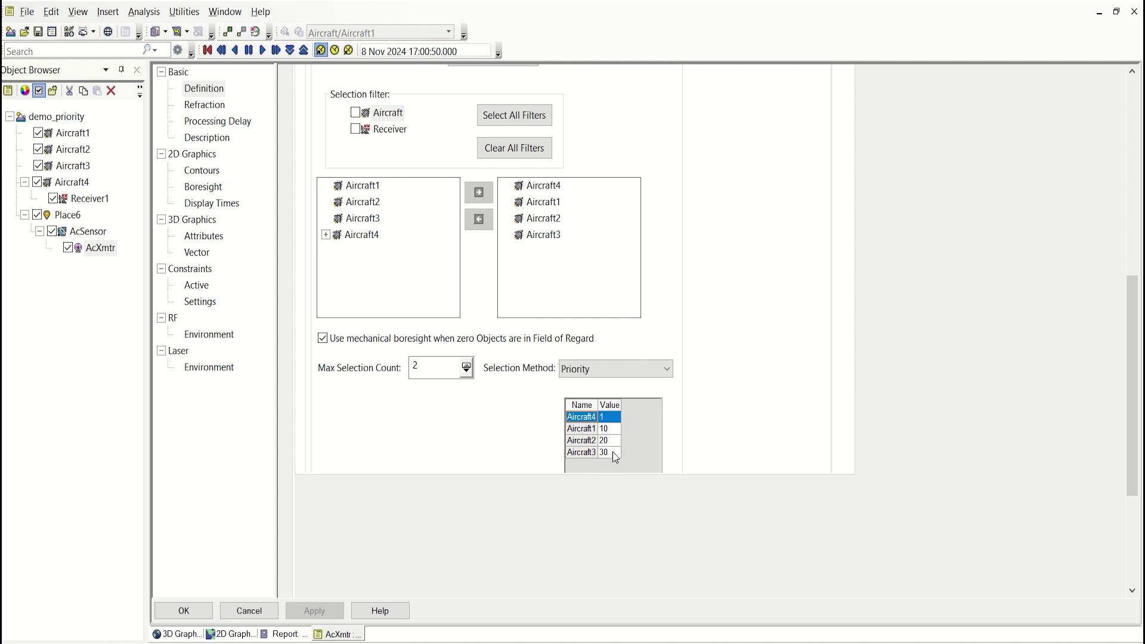
pyautogui.doubleClick(609, 429)
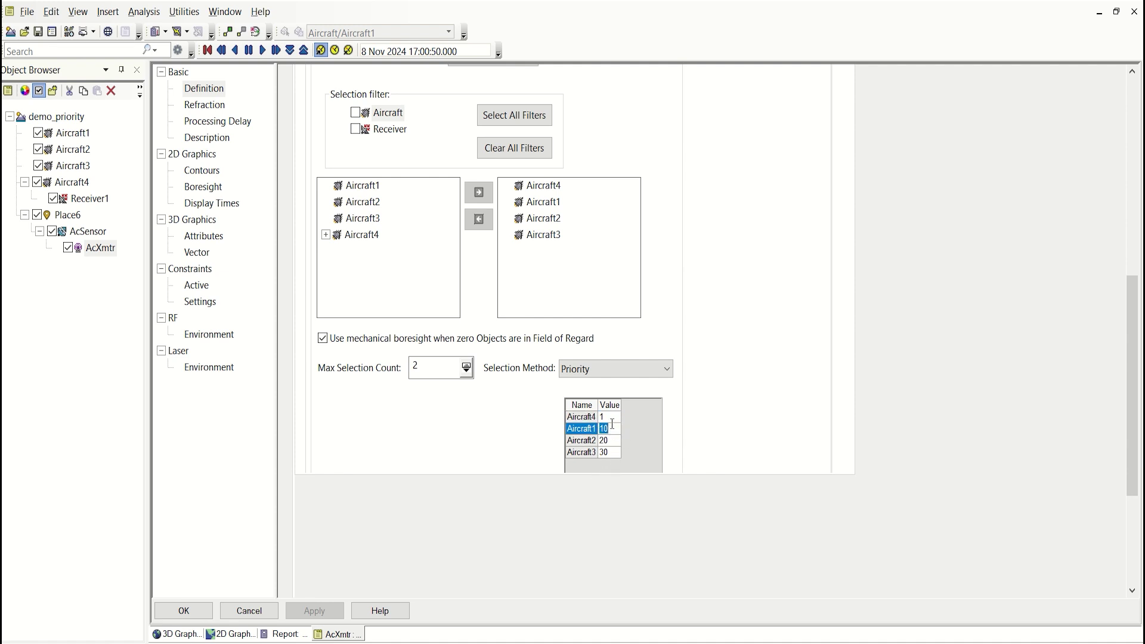
pyautogui.write('30')
pyautogui.click(618, 444)
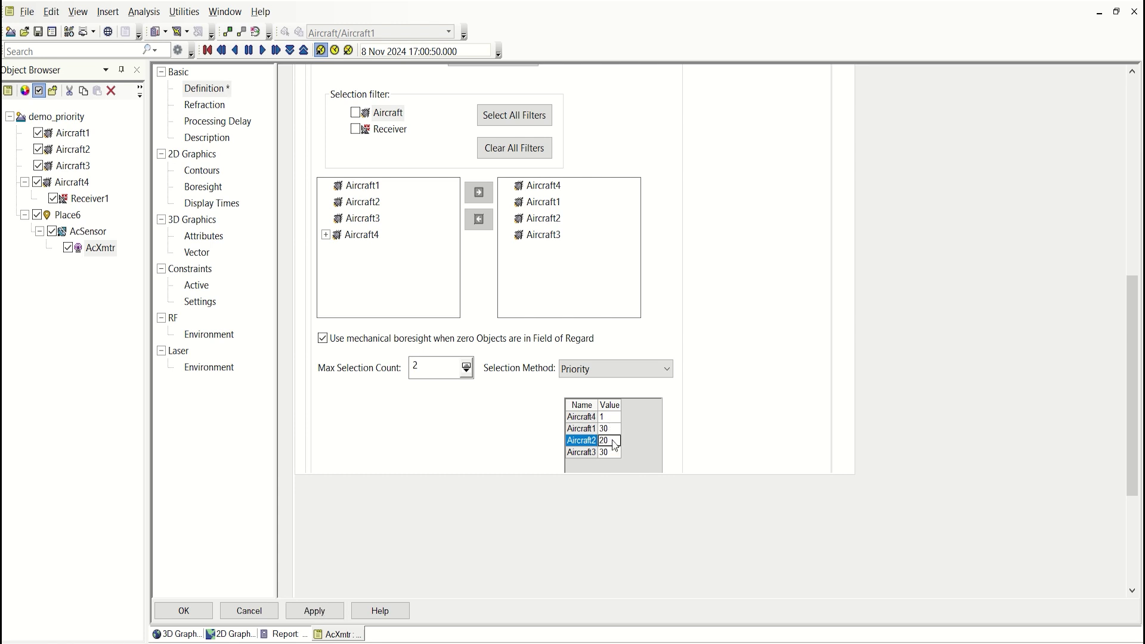
pyautogui.click(618, 453)
pyautogui.doubleClick(616, 454)
pyautogui.write('10')
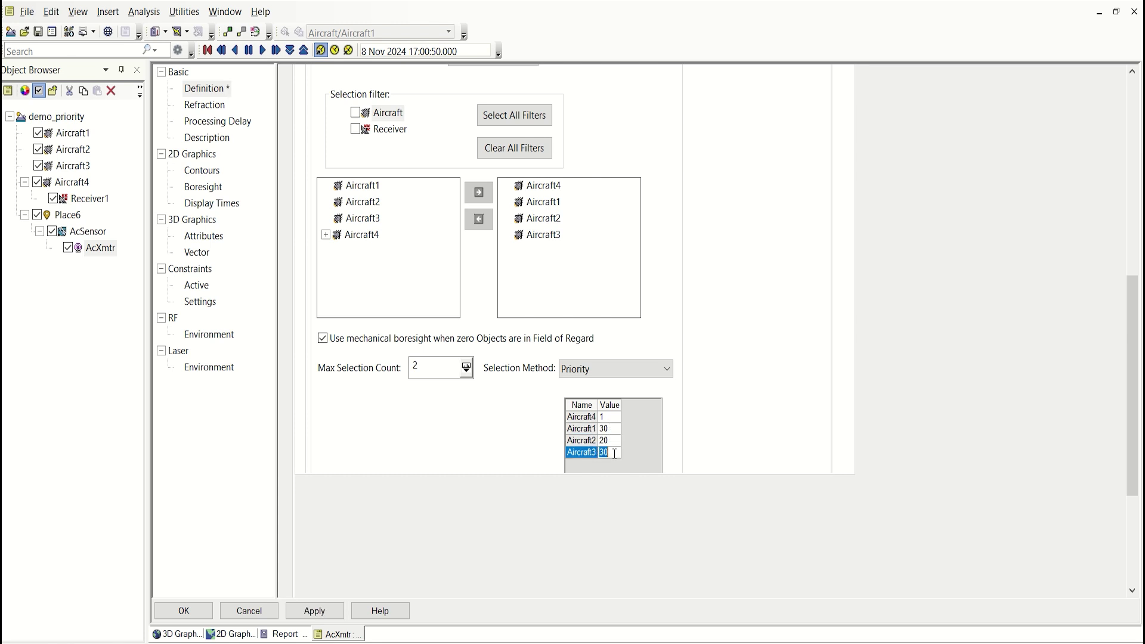
pyautogui.click(302, 614)
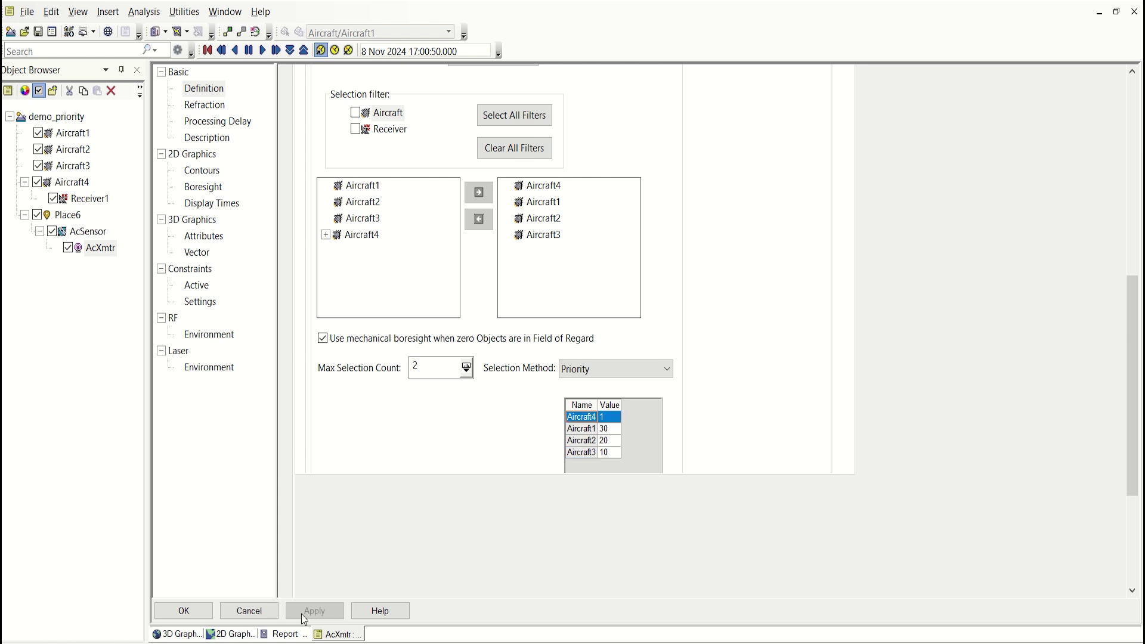
# Step: Replay the scenario from its start in the 3D view to examine which aircraft the beams follow with the revised priorities
pyautogui.click(176, 634)
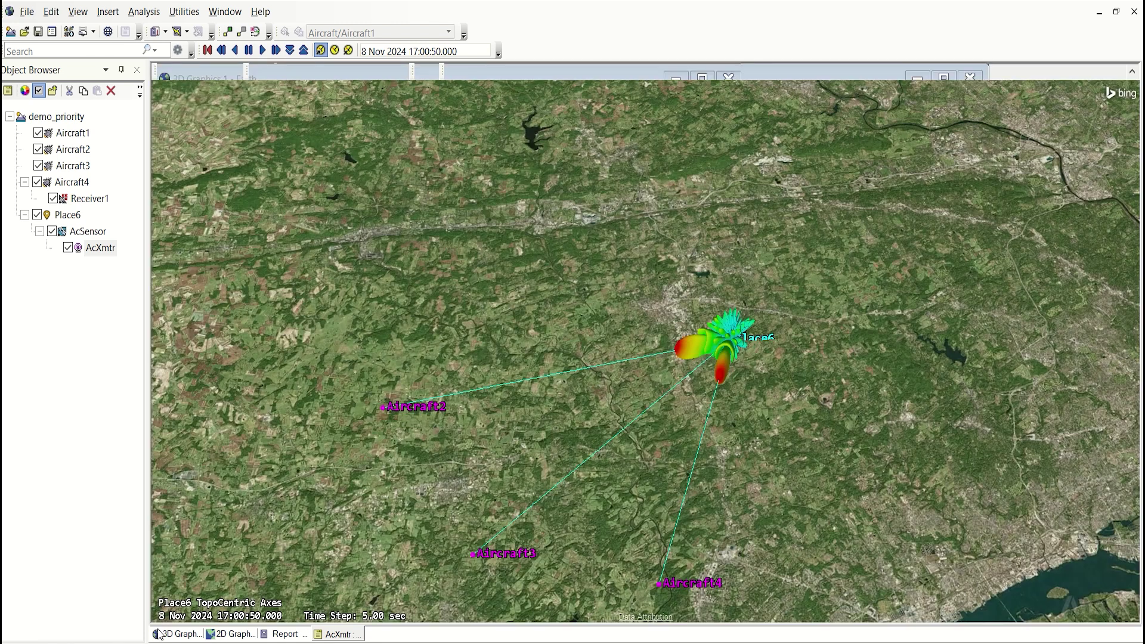
pyautogui.click(208, 50)
pyautogui.click(262, 50)
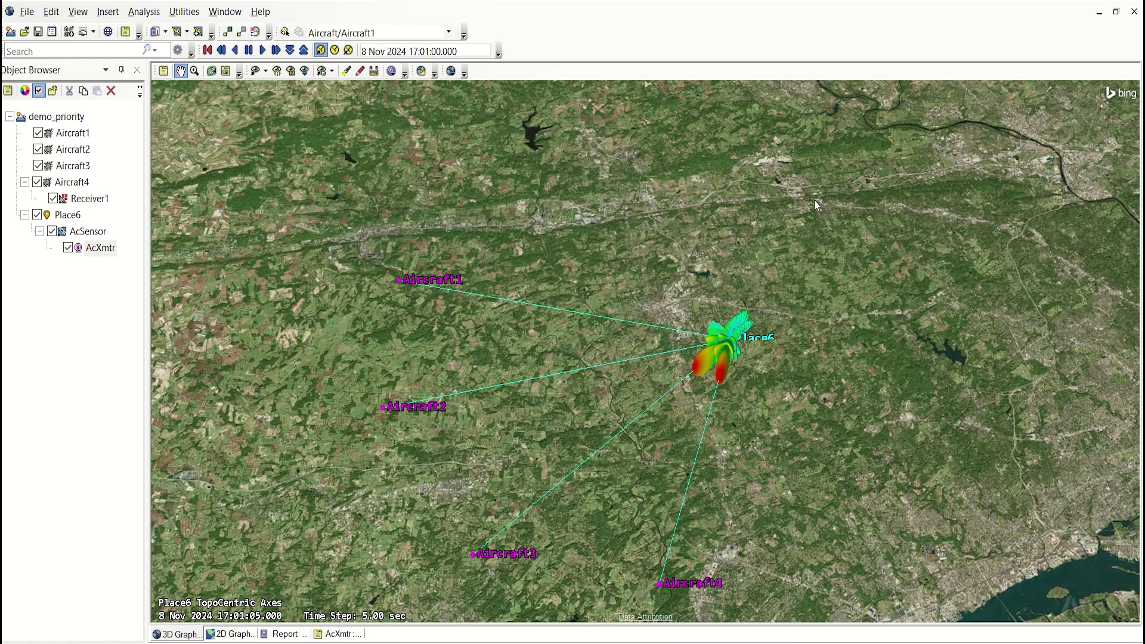
pyautogui.click(249, 50)
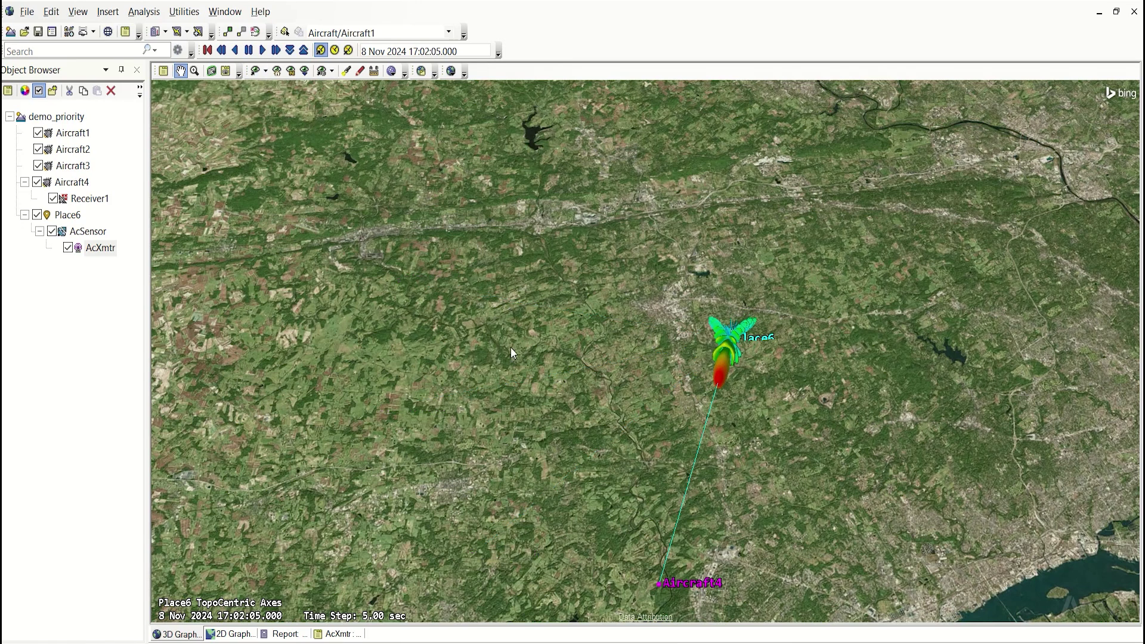